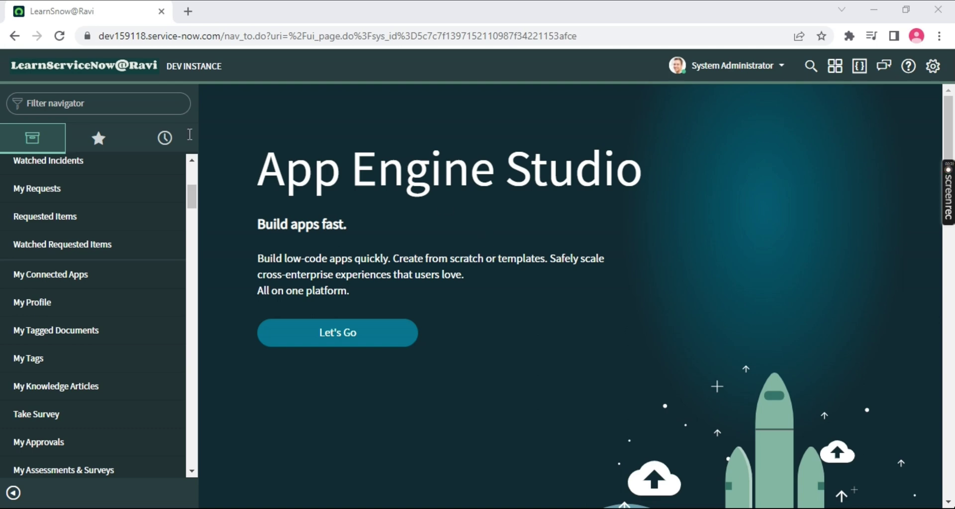
Search 'Incident' in the navigator and open Incident > All in a new tab.
{"action": "left_click", "coordinate": [137, 99]}
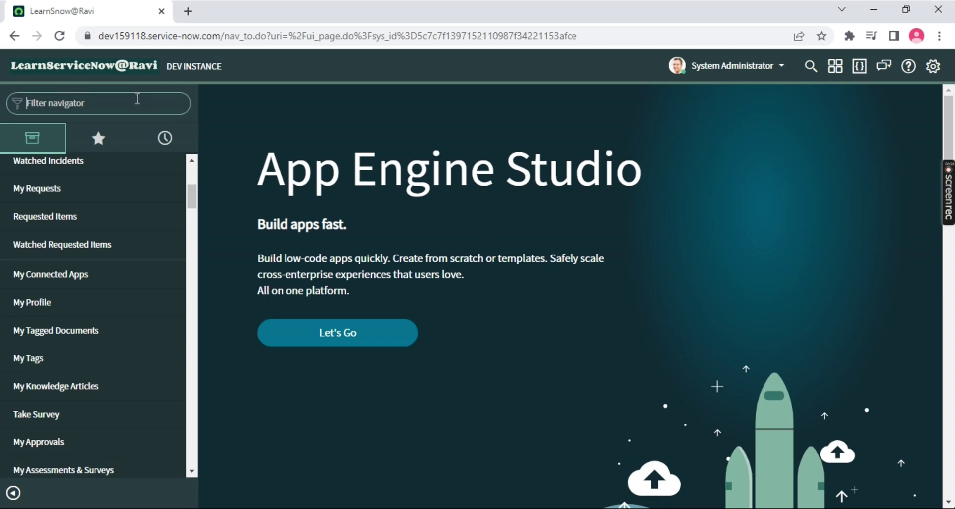
{"action": "type", "text": "Incident"}
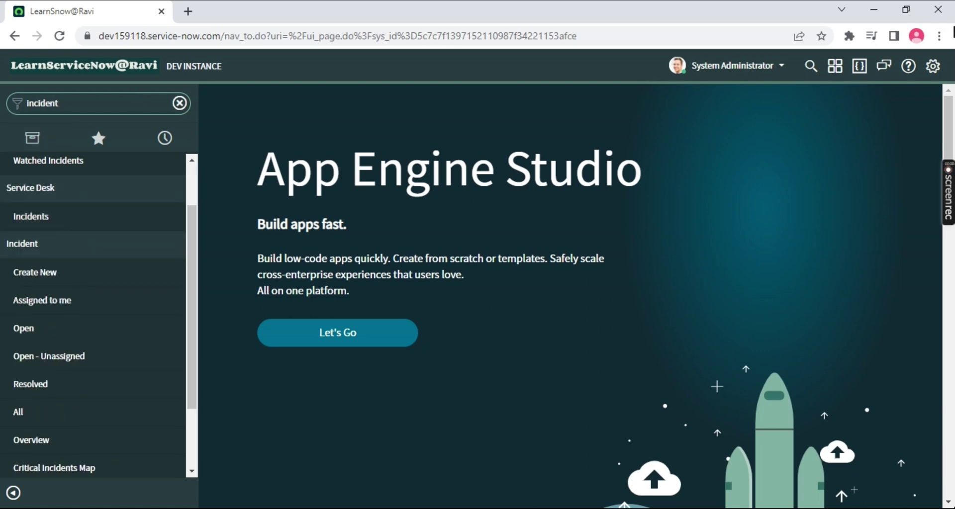
{"action": "middle_click", "coordinate": [35, 413]}
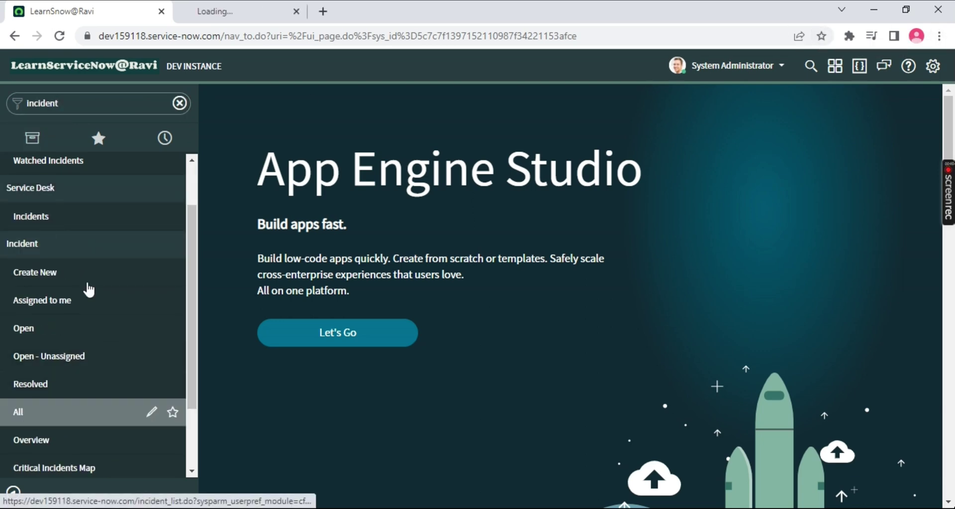
{"action": "left_click", "coordinate": [267, 19]}
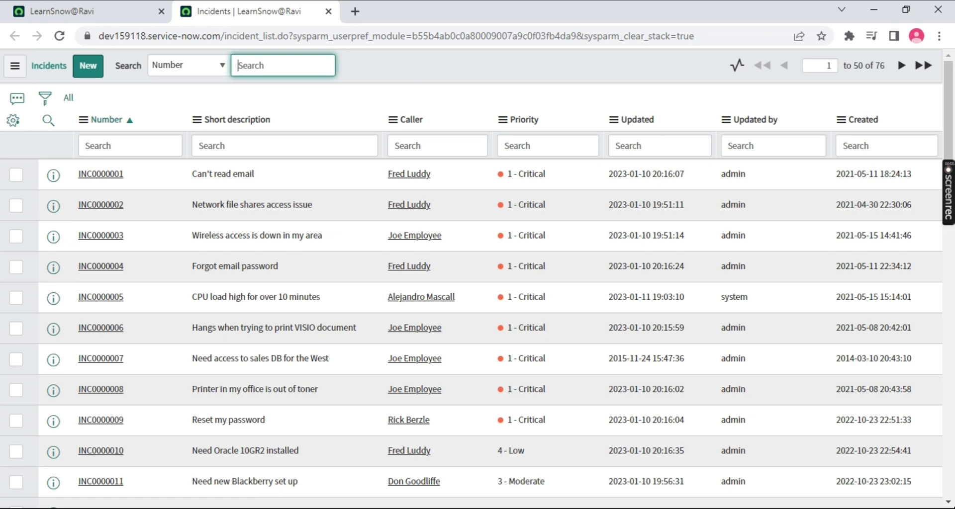
Check the saved favorites on the home tab, then return to the incident list.
{"action": "left_click", "coordinate": [92, 11]}
{"action": "left_click", "coordinate": [96, 149]}
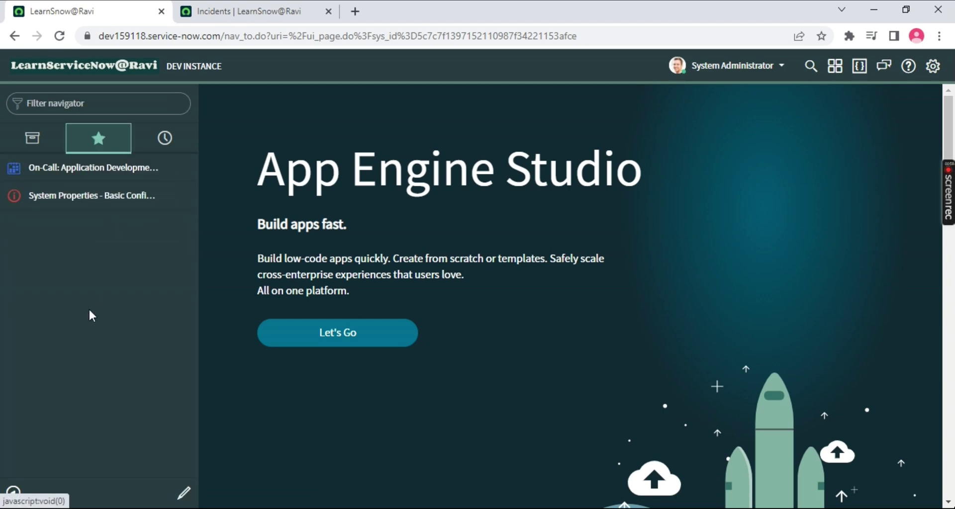
{"action": "left_click", "coordinate": [234, 12]}
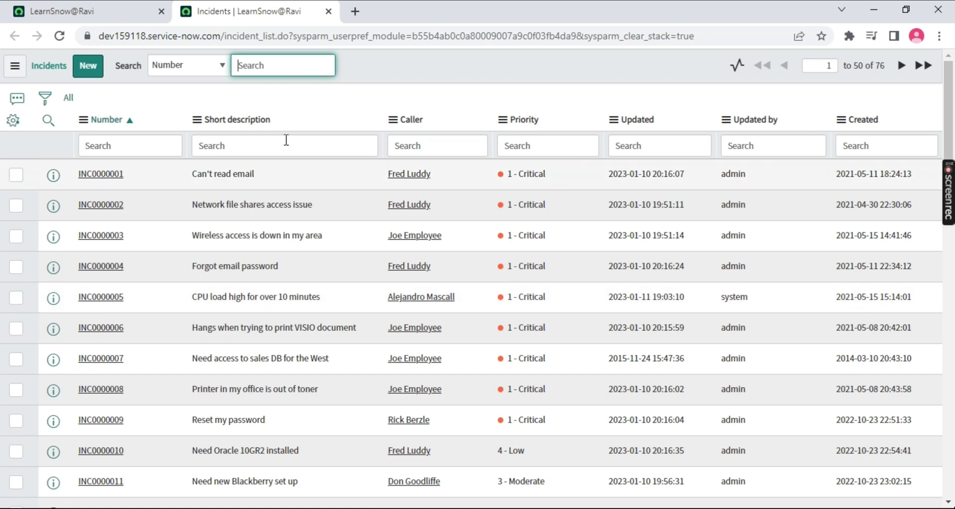
Use Show Matching on INC0000001's '1 - Critical' priority and view the resulting filter condition.
{"action": "left_click", "coordinate": [41, 97]}
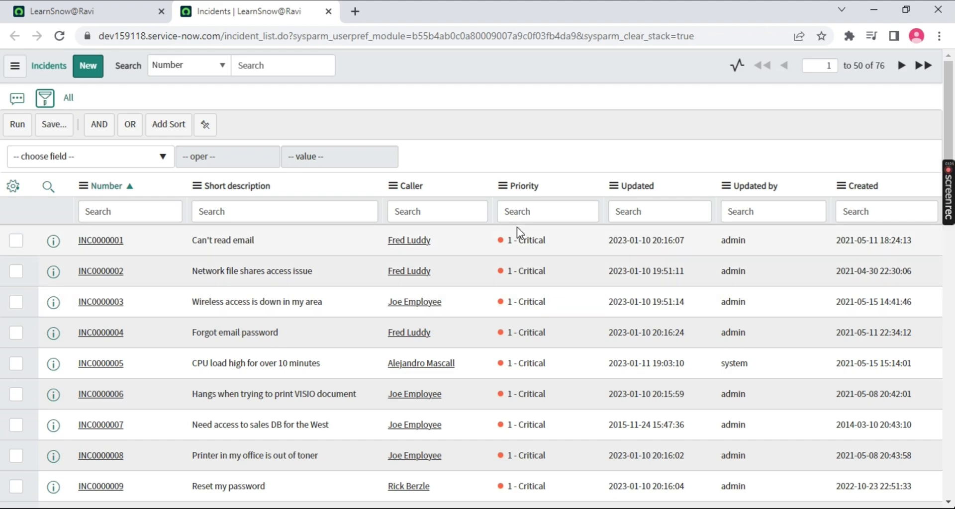
{"action": "scroll", "coordinate": [524, 309], "scroll_direction": "down", "scroll_amount": 12}
{"action": "scroll", "coordinate": [521, 234], "scroll_direction": "up", "scroll_amount": 12}
{"action": "left_click", "coordinate": [530, 240]}
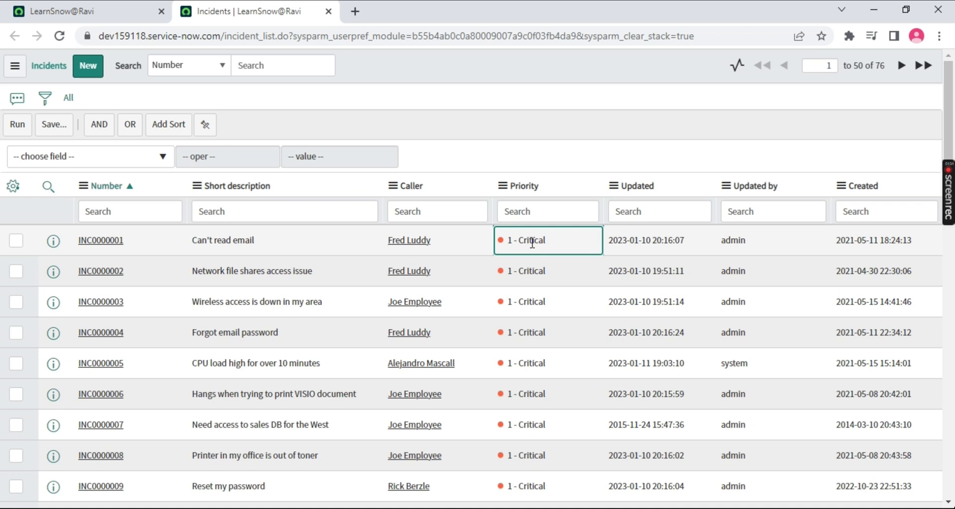
{"action": "right_click", "coordinate": [532, 242]}
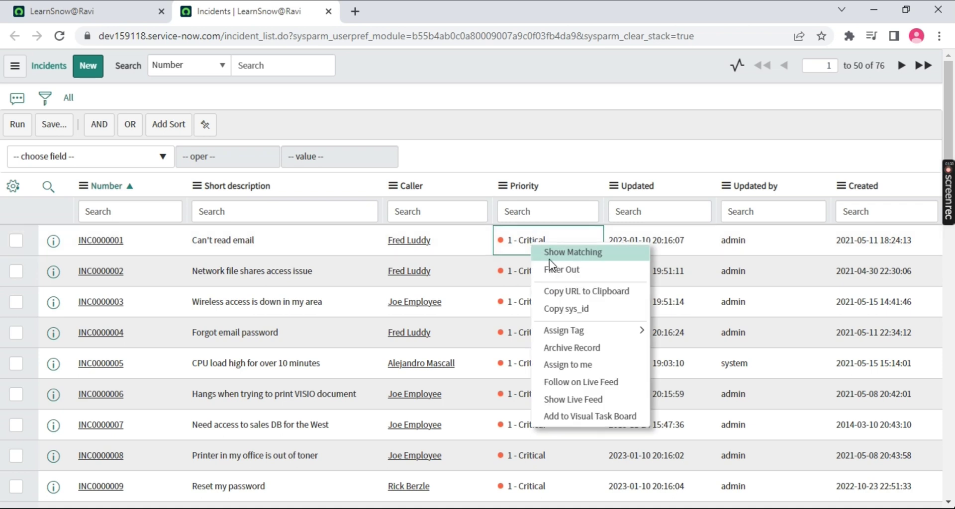
{"action": "left_click", "coordinate": [551, 256]}
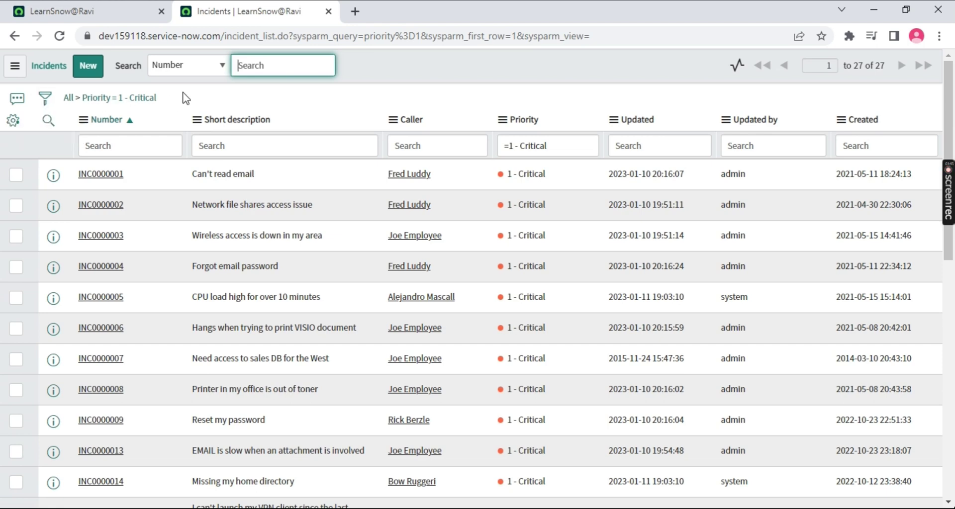
{"action": "left_click", "coordinate": [168, 99]}
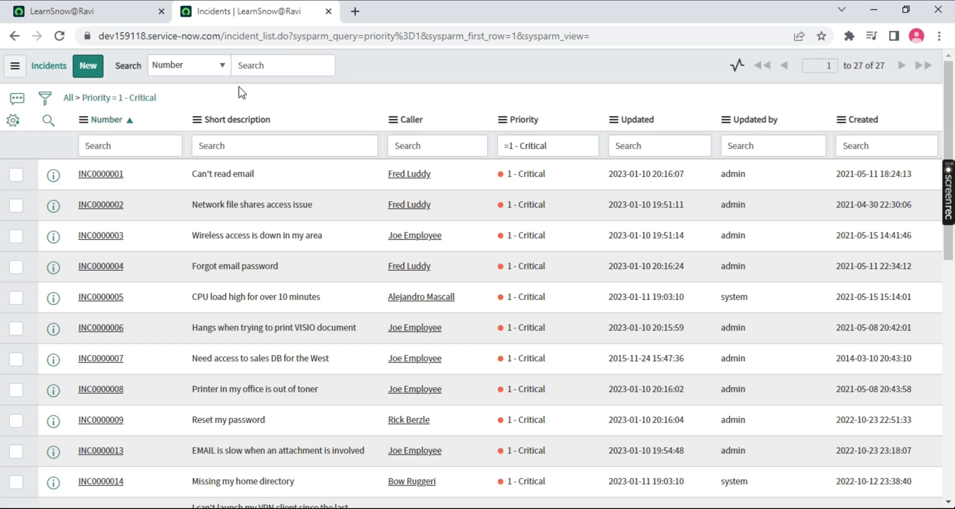
{"action": "left_click", "coordinate": [45, 101]}
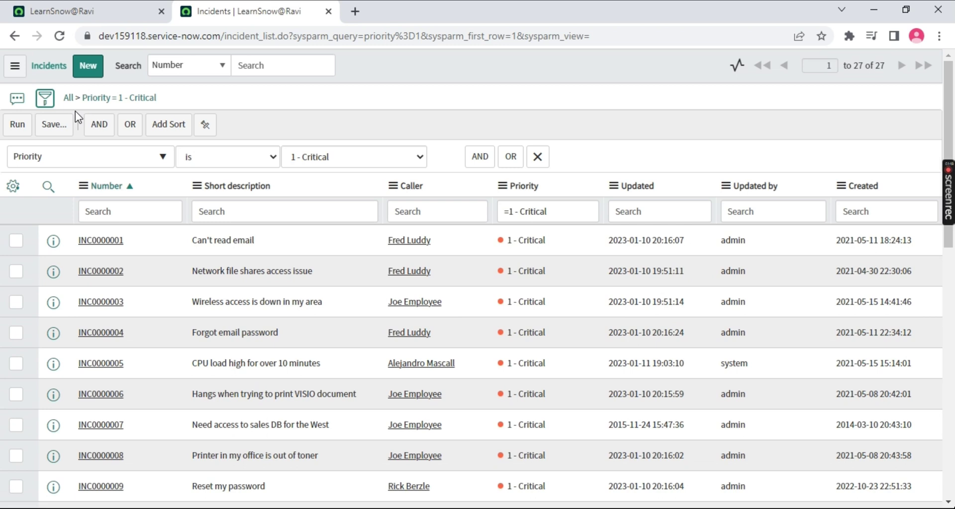
Start saving the filter and paste '1 - Critical' as its name.
{"action": "left_click", "coordinate": [54, 125]}
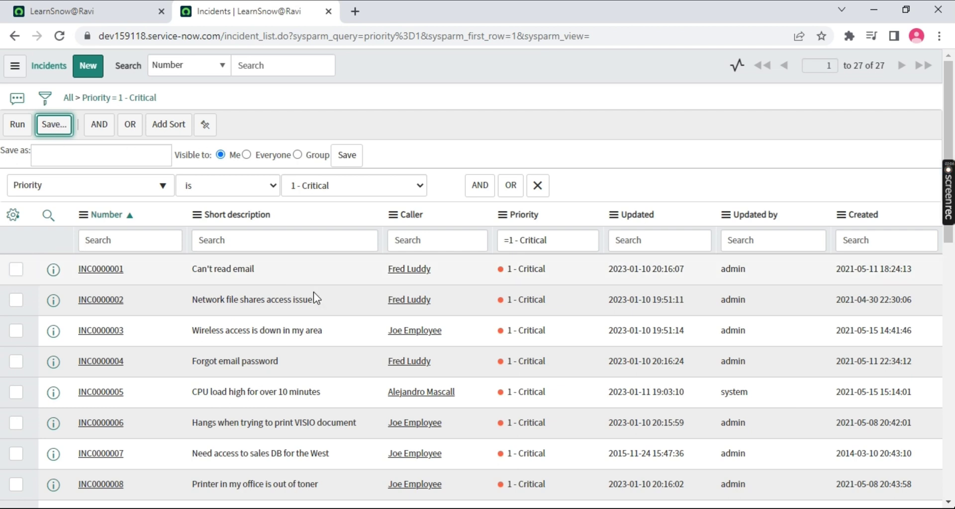
{"action": "left_click_drag", "start_coordinate": [551, 277], "coordinate": [514, 269]}
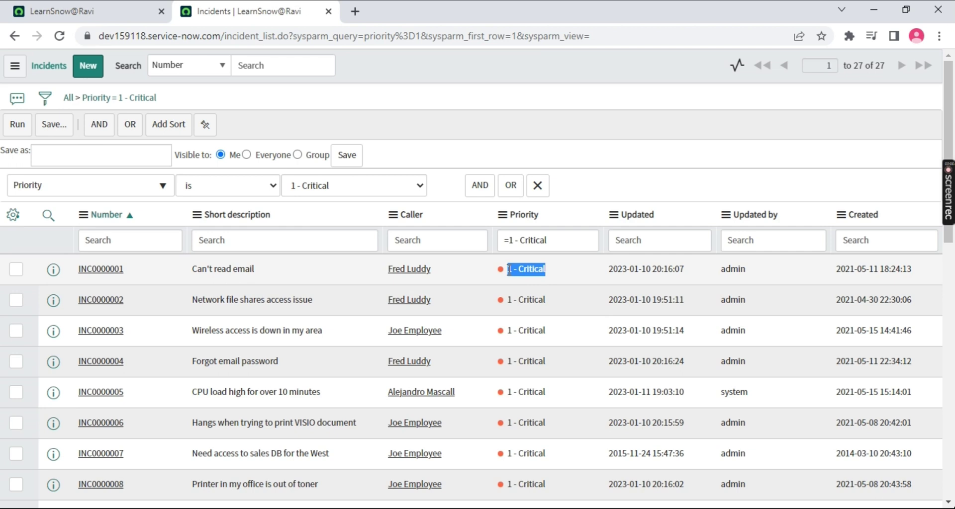
{"action": "left_click", "coordinate": [78, 160]}
{"action": "type", "text": "1 - Critical"}
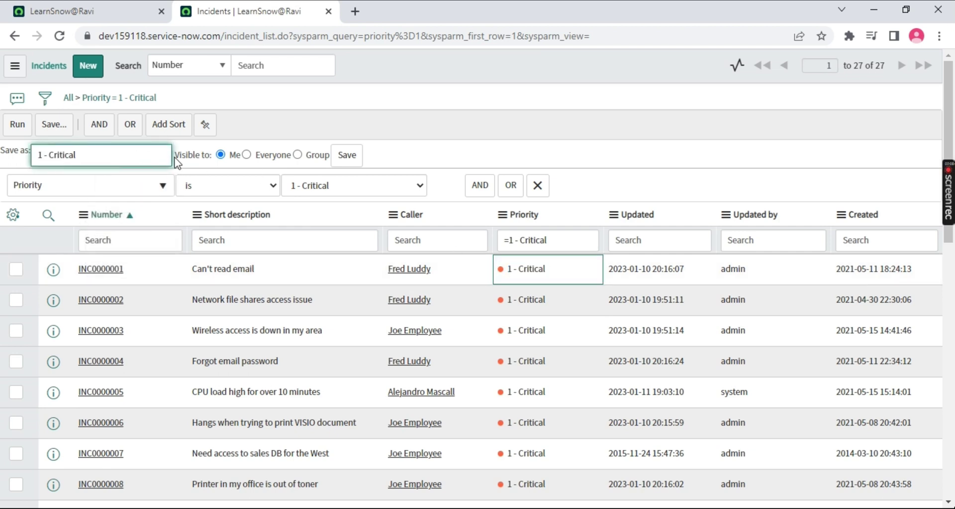
{"action": "left_click_drag", "start_coordinate": [174, 155], "coordinate": [213, 158]}
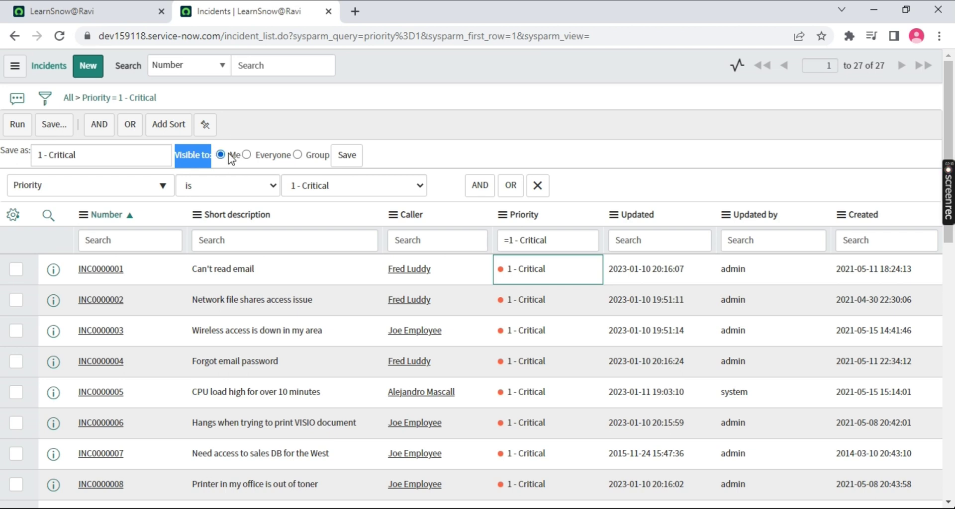
Try the Group and Everyone visibility options, then set visibility to Me.
{"action": "left_click", "coordinate": [298, 155]}
{"action": "left_click", "coordinate": [359, 155]}
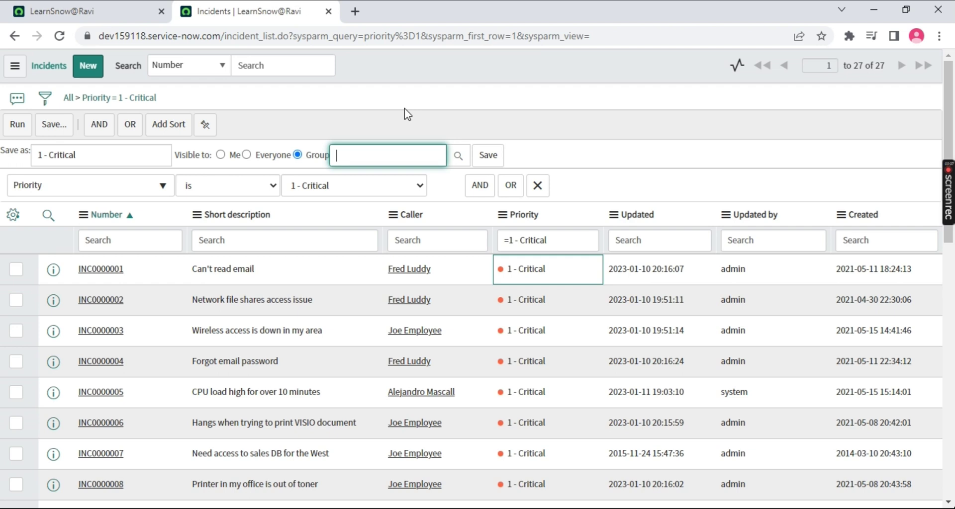
{"action": "left_click", "coordinate": [348, 111]}
{"action": "left_click", "coordinate": [220, 156]}
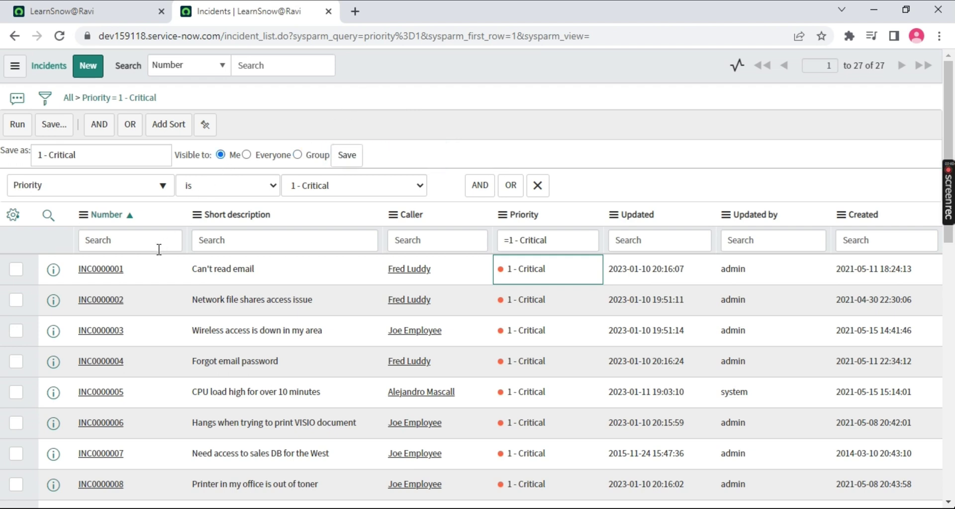
{"action": "left_click", "coordinate": [246, 155]}
{"action": "left_click", "coordinate": [221, 155]}
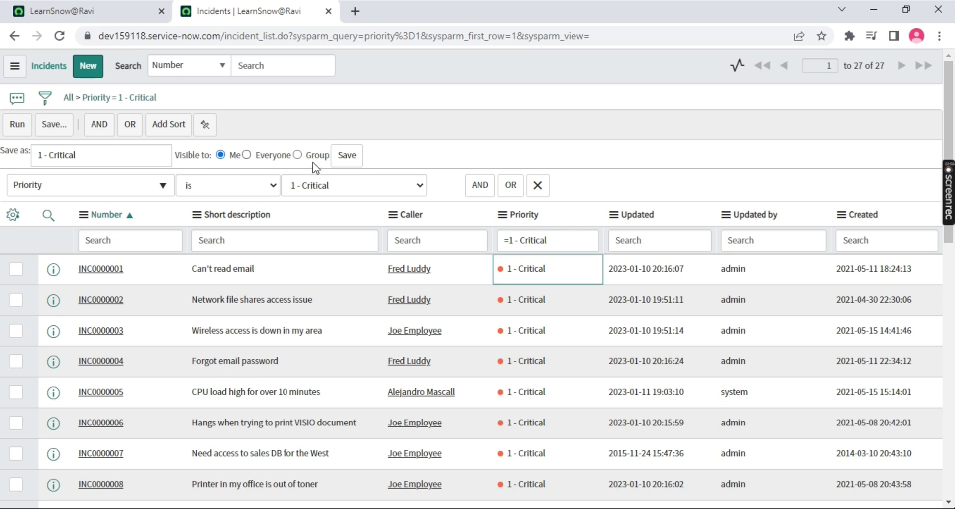
Save the '1 - Critical' filter, remove the Priority condition, and reapply it from saved filters.
{"action": "left_click", "coordinate": [351, 159]}
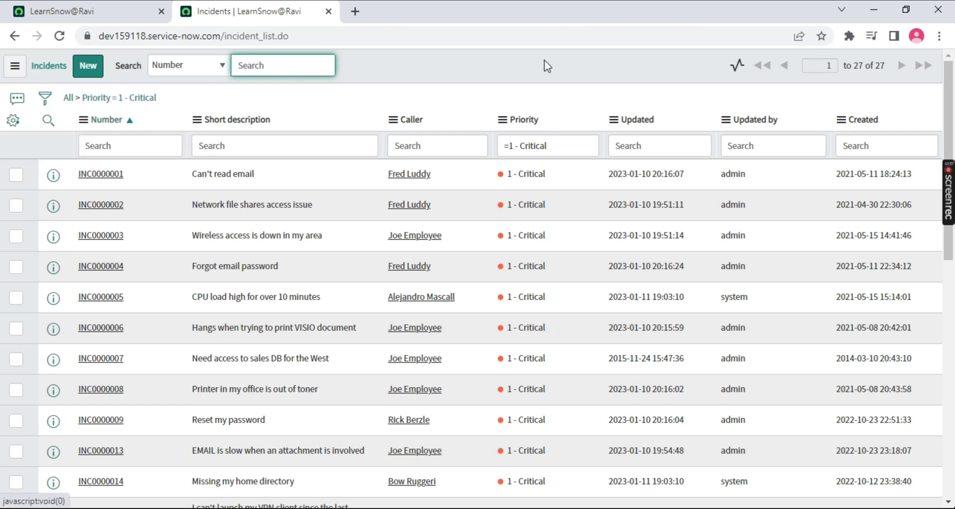
{"action": "left_click", "coordinate": [77, 99]}
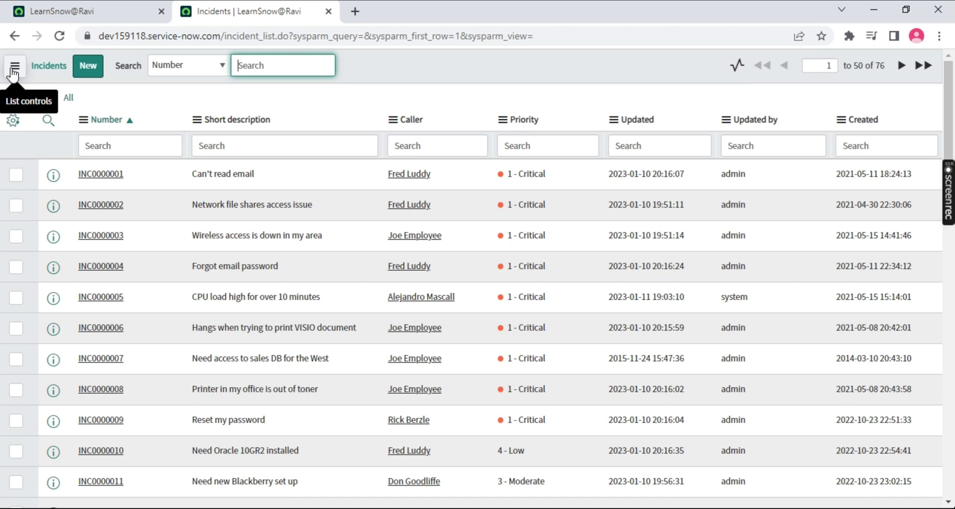
{"action": "left_click", "coordinate": [14, 71]}
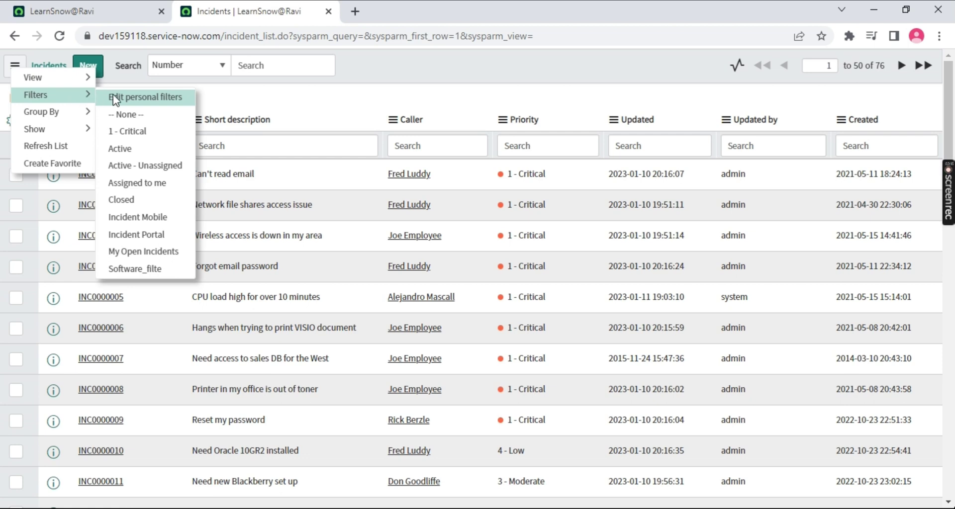
{"action": "left_click", "coordinate": [140, 135]}
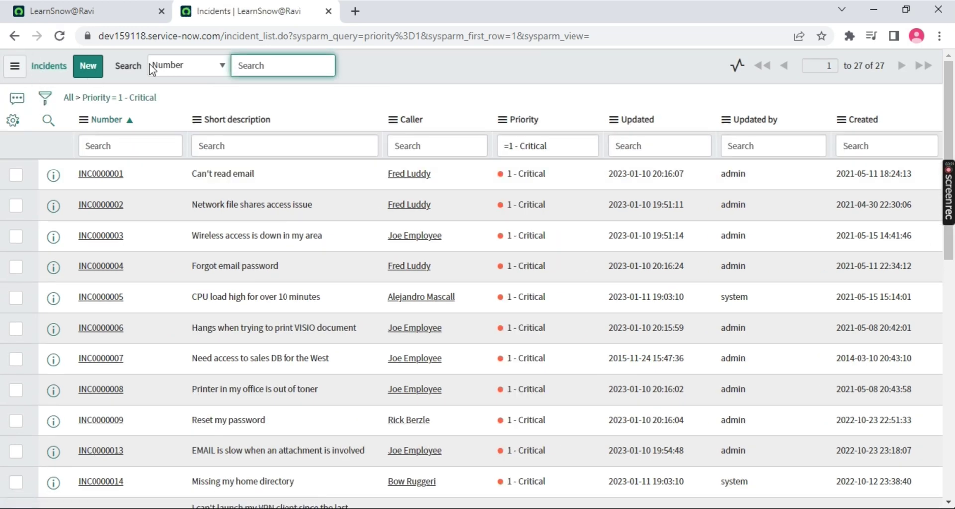
{"action": "left_click", "coordinate": [14, 67]}
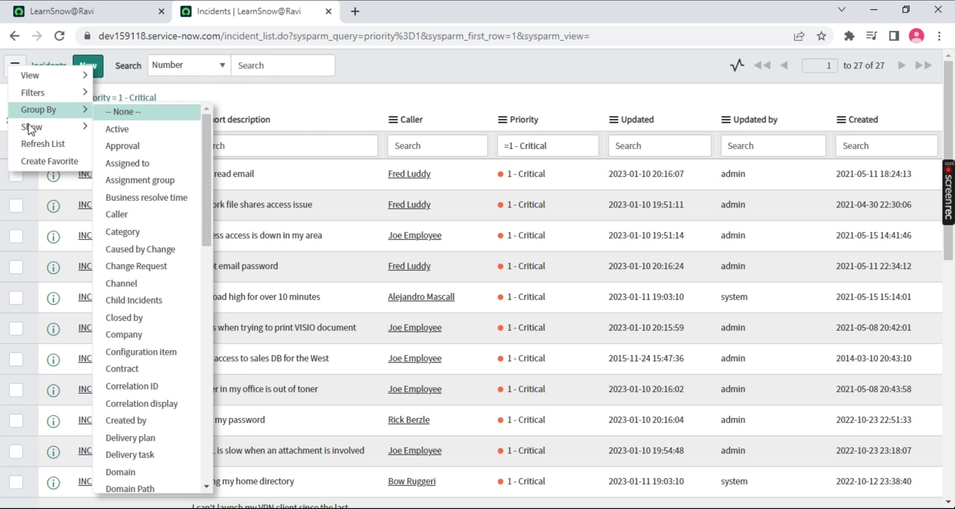
Bookmark the filtered list as favorite 'Test_Manager' with an orange person icon.
{"action": "left_click", "coordinate": [49, 162]}
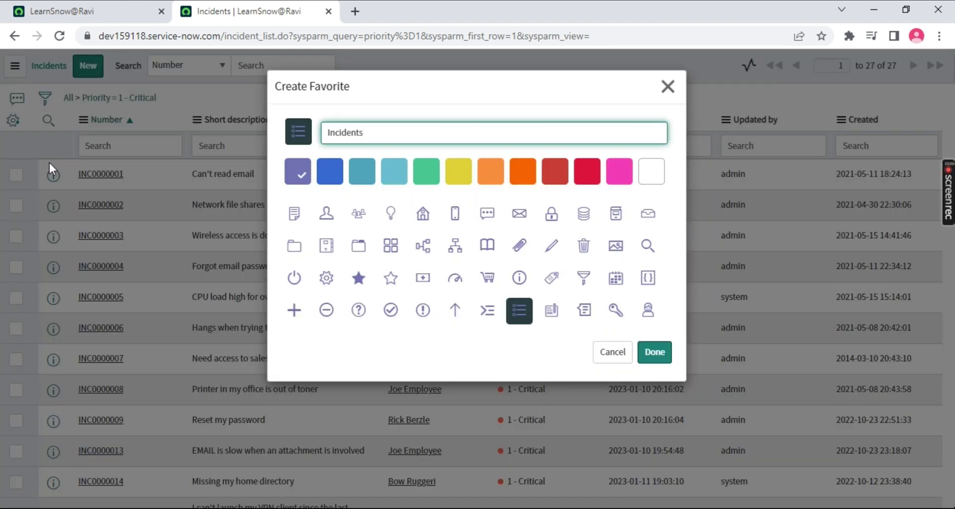
{"action": "key", "text": "BackSpace"}
{"action": "key", "text": "BackSpace"}
{"action": "key", "text": "BackSpace"}
{"action": "key", "text": "BackSpace"}
{"action": "key", "text": "BackSpace"}
{"action": "key", "text": "BackSpace"}
{"action": "key", "text": "BackSpace"}
{"action": "key", "text": "BackSpace"}
{"action": "type", "text": "Test_Manager"}
{"action": "left_click", "coordinate": [648, 311]}
{"action": "left_click", "coordinate": [489, 174]}
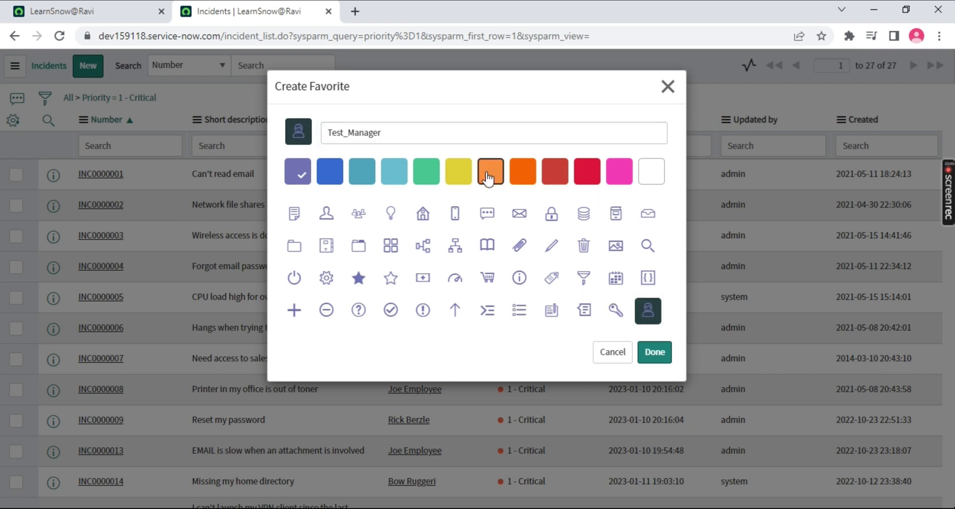
{"action": "left_click", "coordinate": [658, 355]}
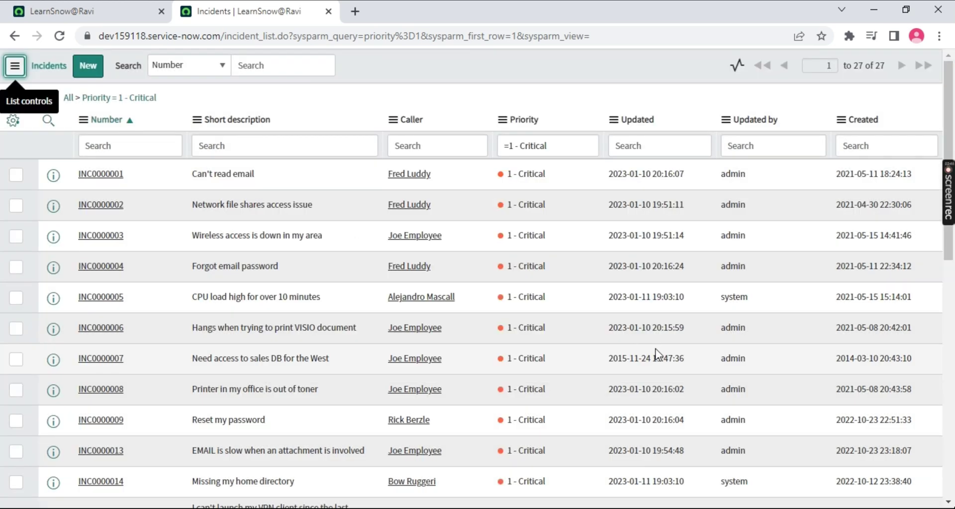
Reload the start page, open the Test_Manager favourite, and close the duplicate incident tabs.
{"action": "left_click", "coordinate": [119, 14]}
{"action": "left_click", "coordinate": [58, 38]}
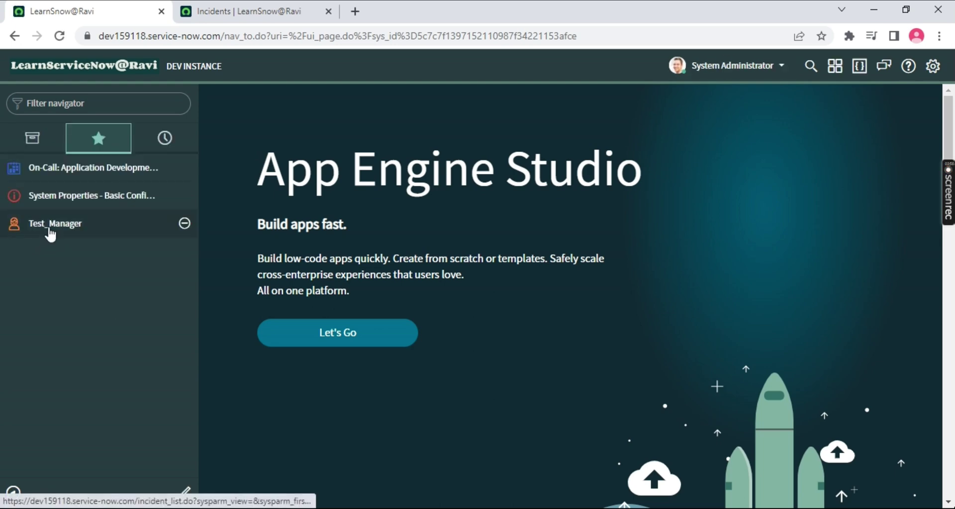
{"action": "left_click", "coordinate": [45, 225], "text": "ctrl"}
{"action": "left_click", "coordinate": [378, 11]}
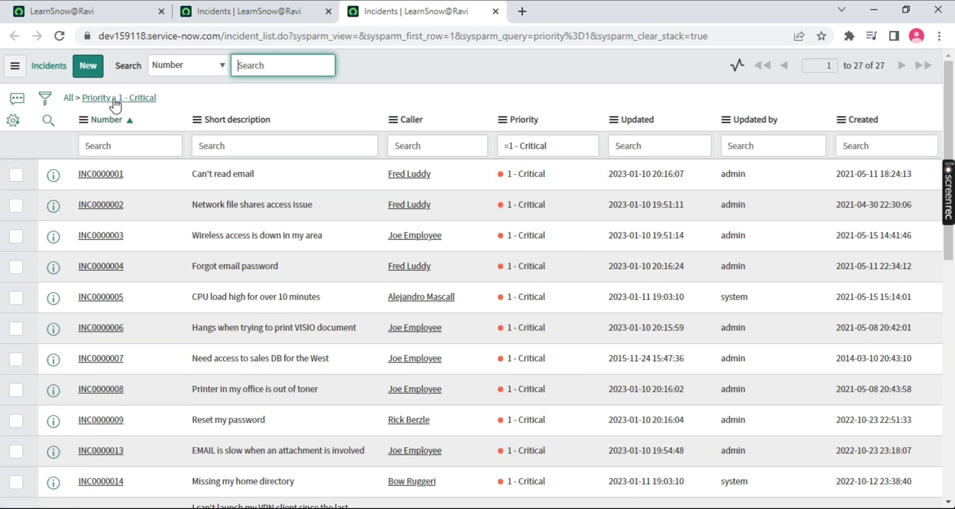
{"action": "left_click", "coordinate": [326, 11]}
{"action": "left_click", "coordinate": [320, 11]}
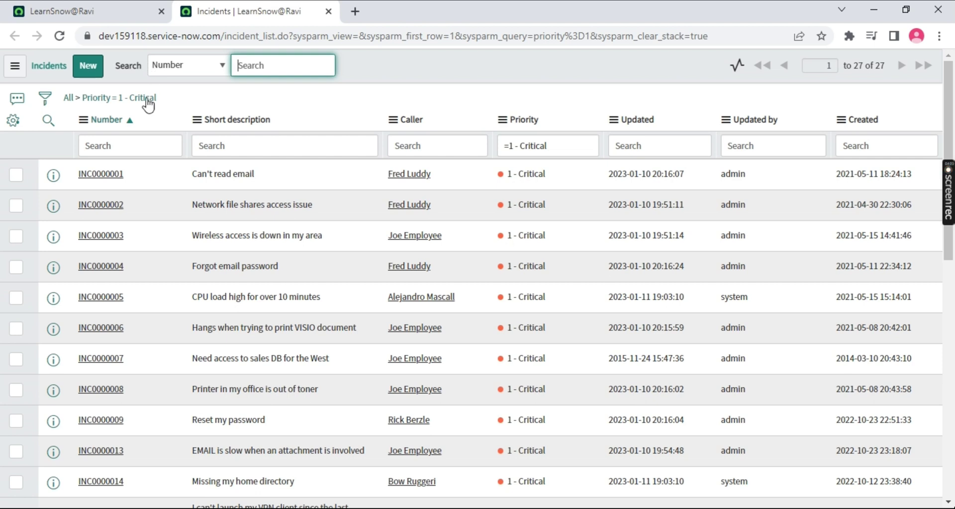
Highlight the Caller and Priority column headings of the critical incident list.
{"action": "left_click_drag", "start_coordinate": [427, 121], "coordinate": [395, 124]}
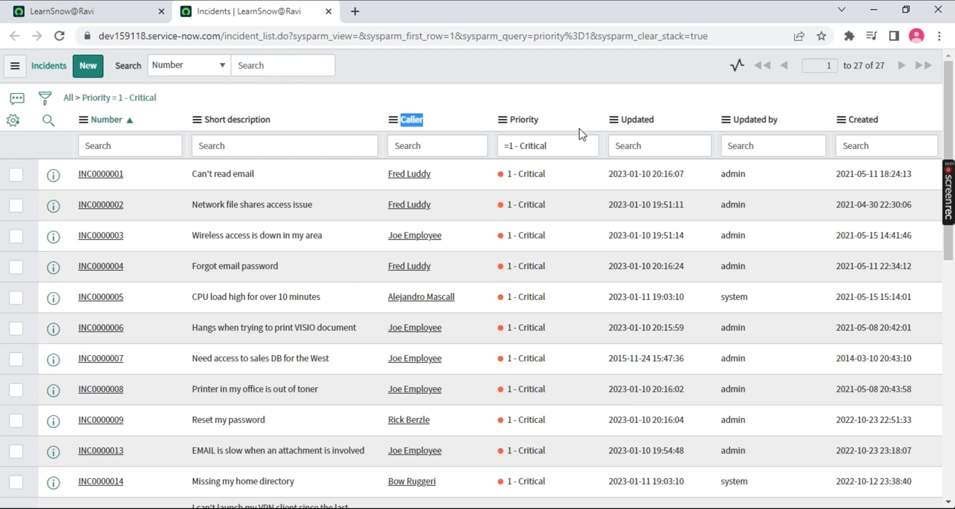
{"action": "double_click", "coordinate": [520, 121]}
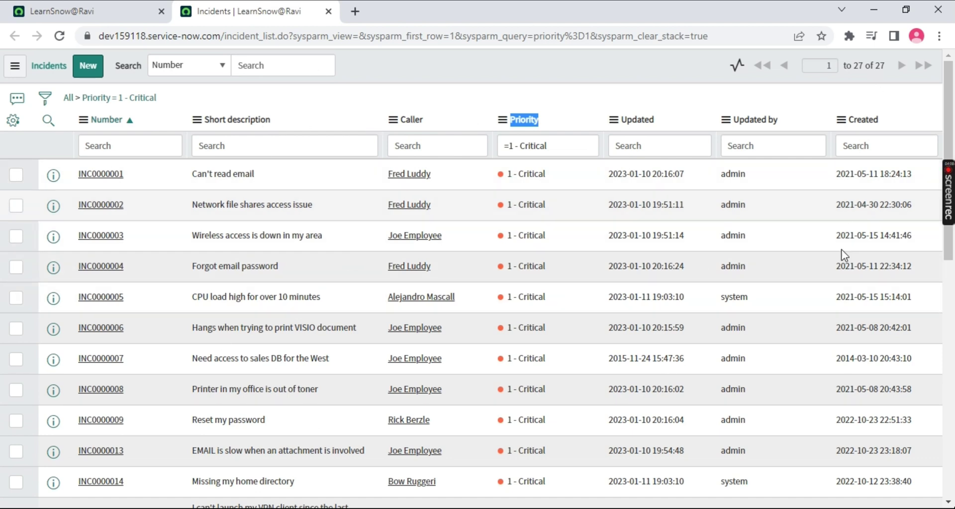
{"action": "left_click", "coordinate": [546, 64]}
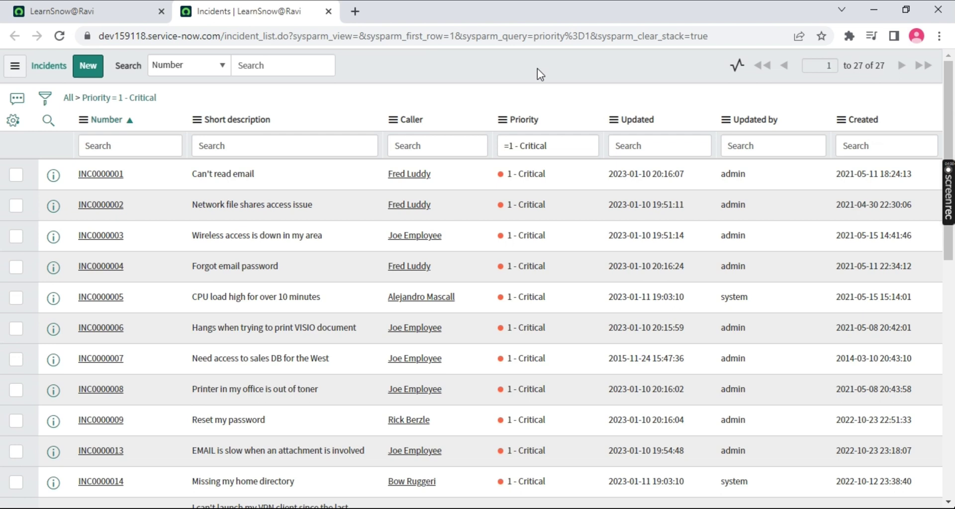
Remove Updated, Updated by, Created and Short description columns, leaving Number, Caller and Priority.
{"action": "left_click", "coordinate": [12, 121]}
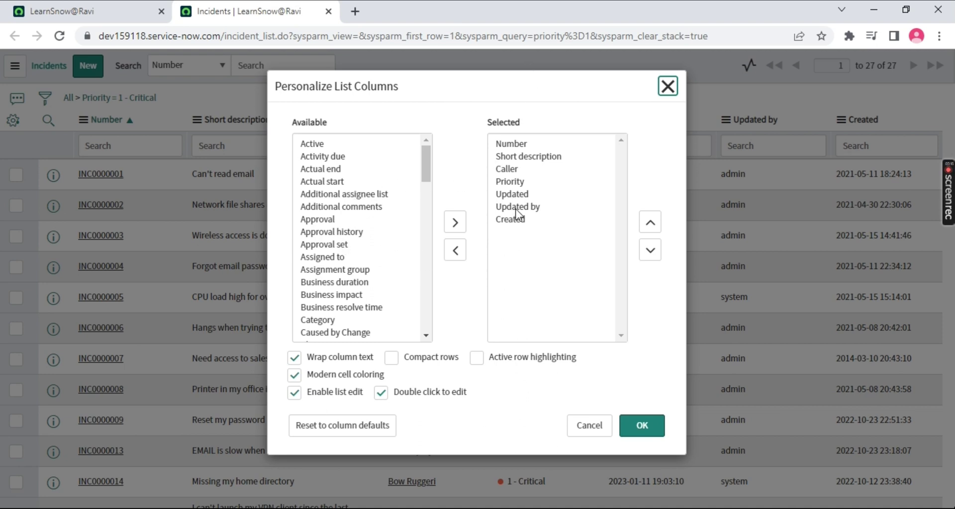
{"action": "left_click_drag", "start_coordinate": [518, 195], "coordinate": [517, 219]}
{"action": "left_click", "coordinate": [456, 251]}
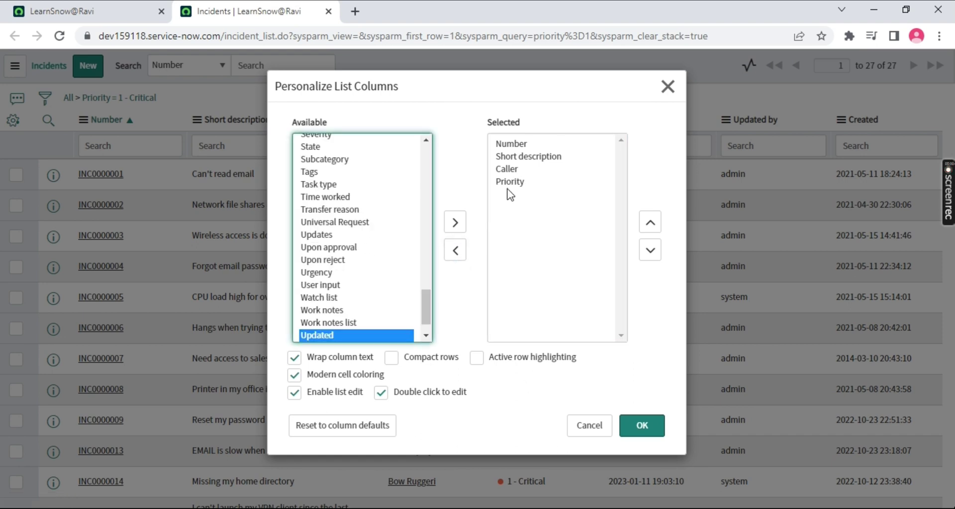
{"action": "left_click", "coordinate": [517, 156]}
{"action": "left_click", "coordinate": [456, 250]}
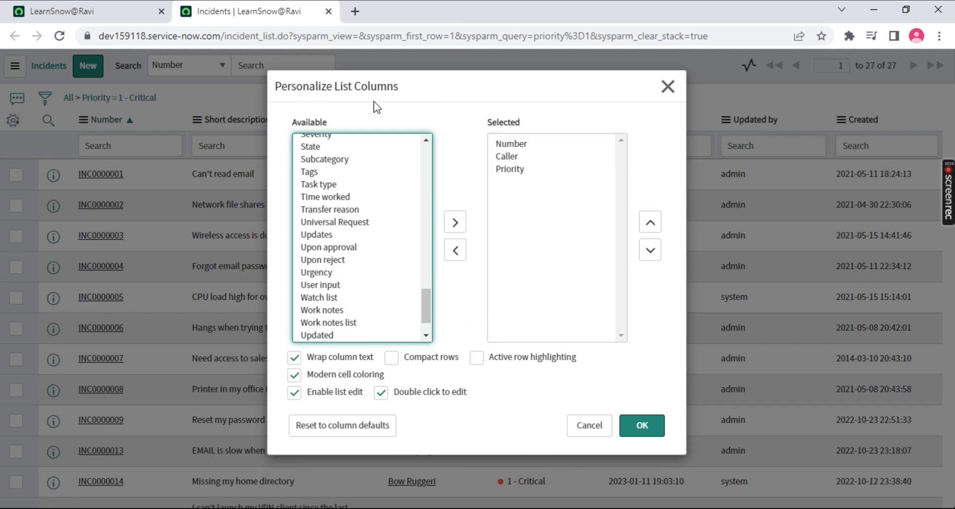
{"action": "left_click", "coordinate": [644, 426]}
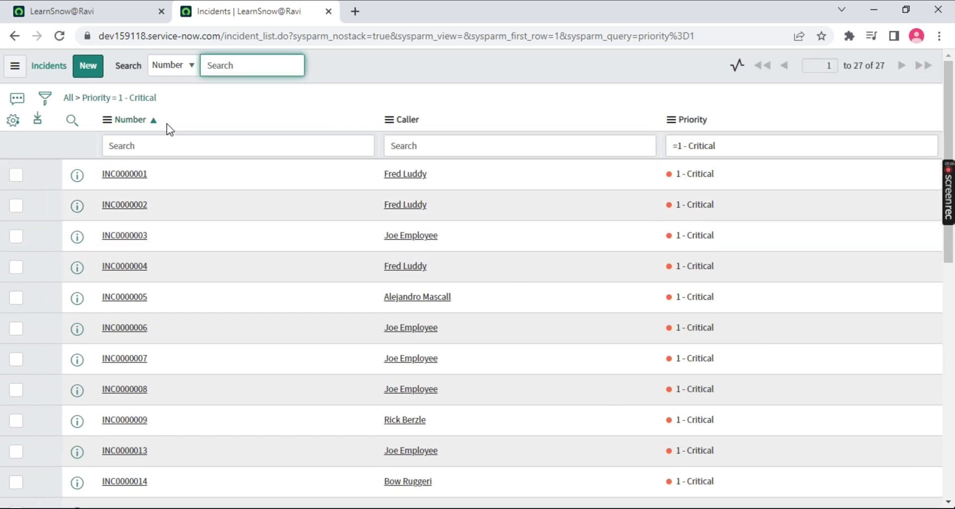
Reset the list to its default columns in Personalize List Columns.
{"action": "mouse_move", "coordinate": [167, 125]}
{"action": "left_mouse_down"}
{"action": "mouse_move", "coordinate": [414, 136]}
{"action": "mouse_move", "coordinate": [485, 108]}
{"action": "mouse_move", "coordinate": [172, 136]}
{"action": "left_mouse_up"}
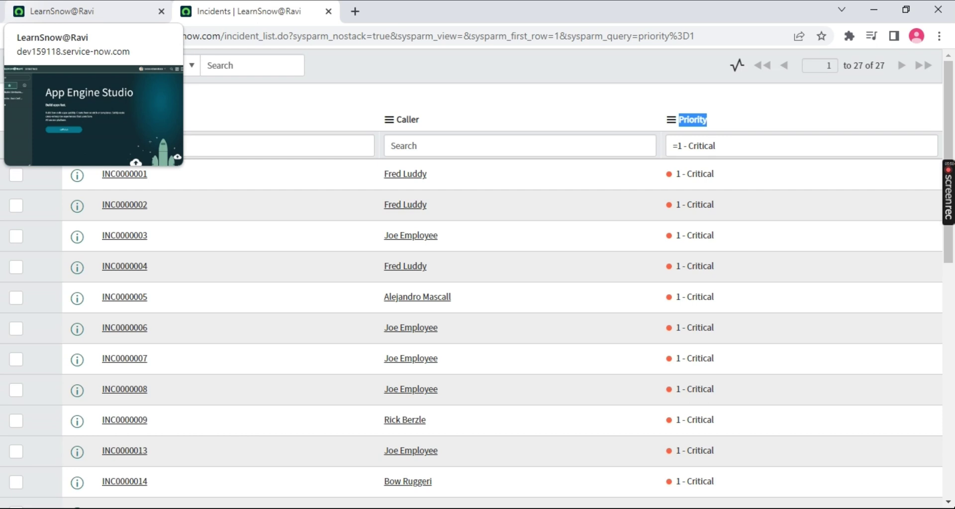
{"action": "left_click", "coordinate": [13, 120]}
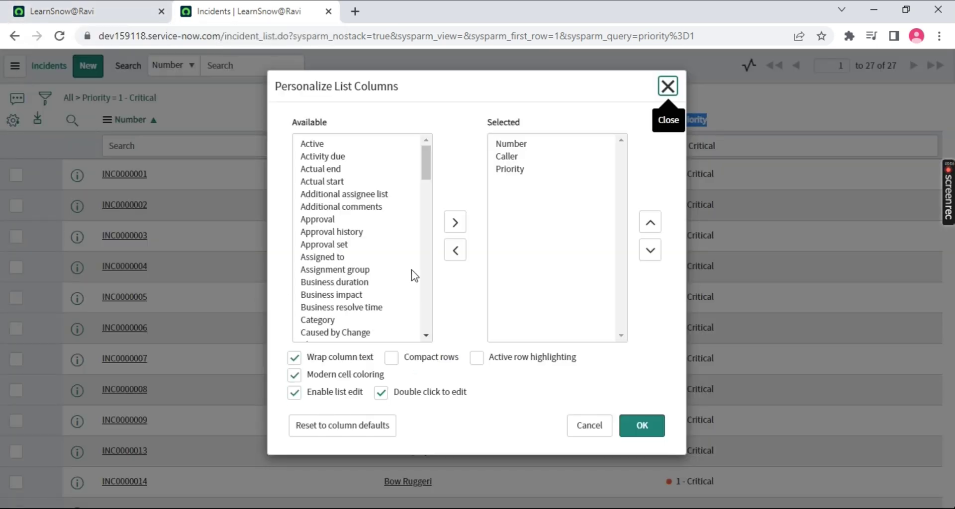
{"action": "left_click", "coordinate": [313, 431]}
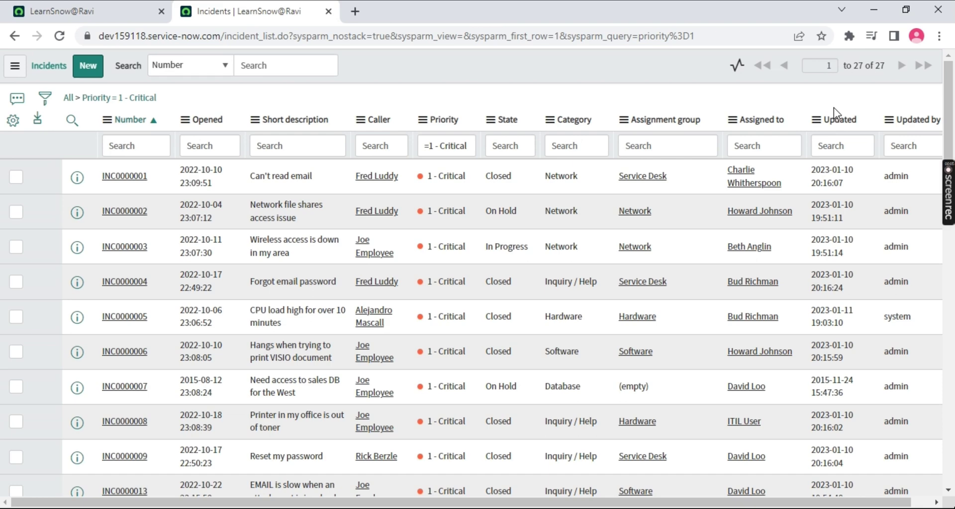
Open Configure > List Layout from the Assignment group column header.
{"action": "left_click", "coordinate": [364, 122]}
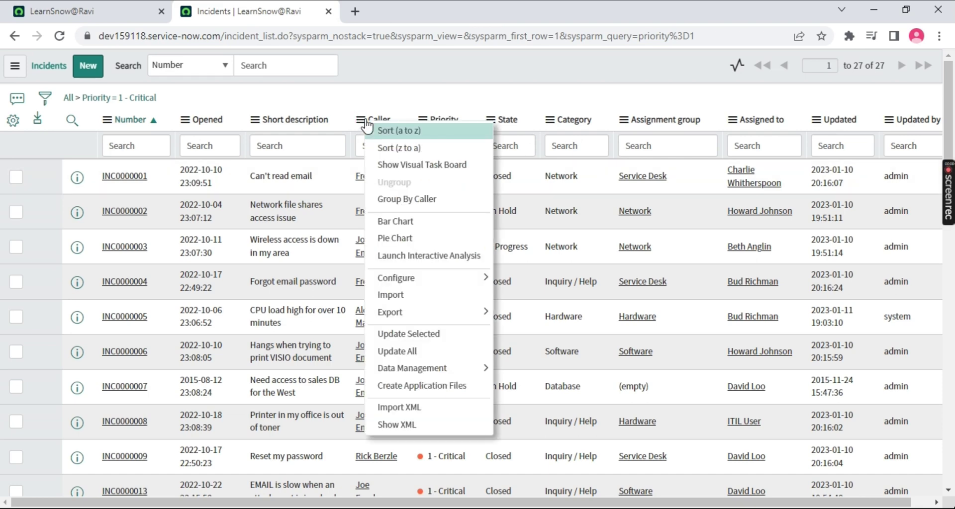
{"action": "left_click", "coordinate": [636, 125]}
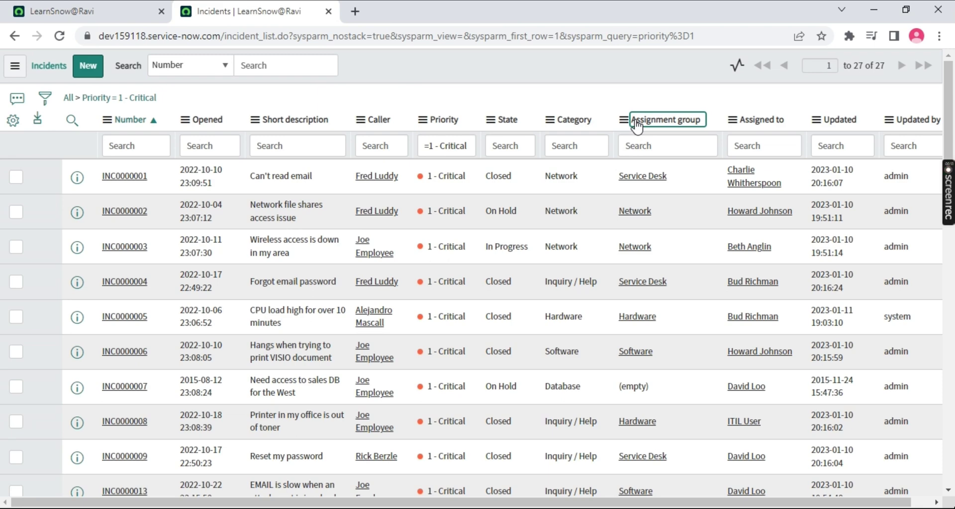
{"action": "right_click", "coordinate": [678, 121]}
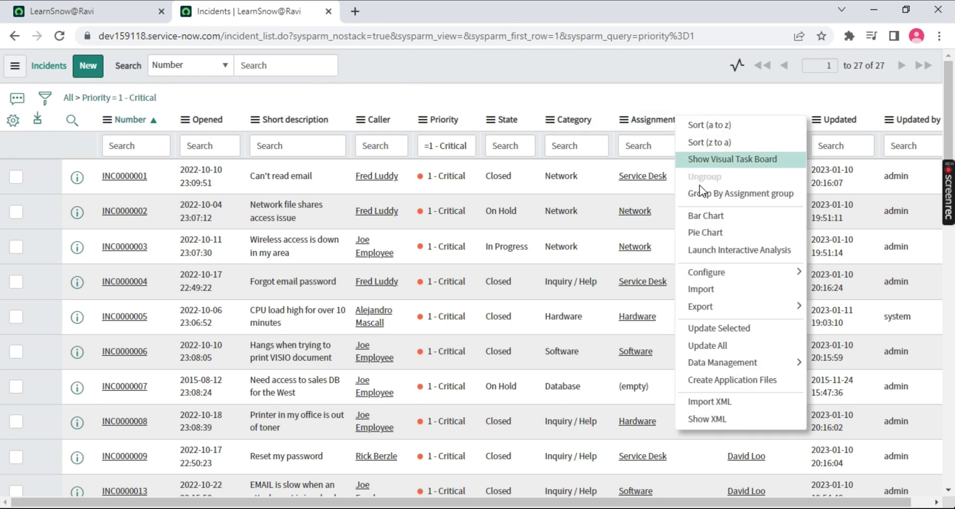
{"action": "mouse_move", "coordinate": [713, 277]}
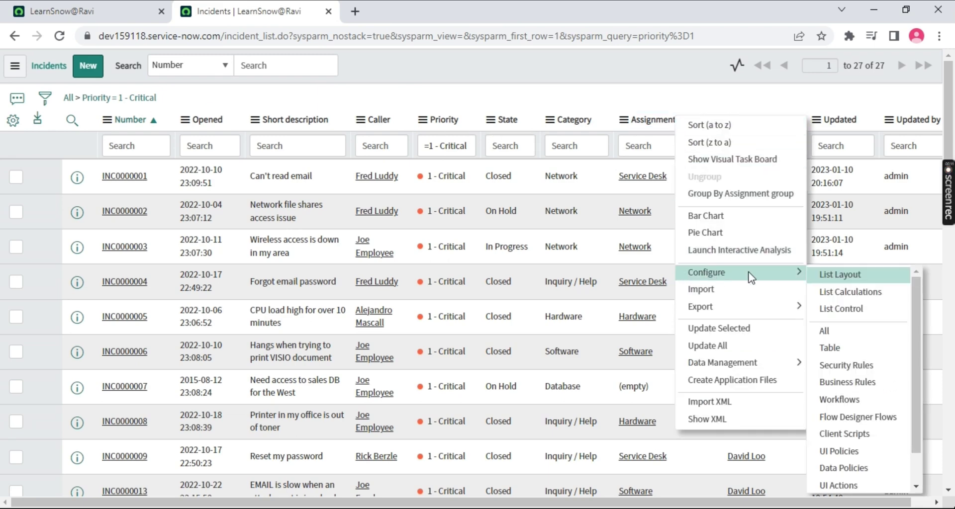
{"action": "left_click", "coordinate": [861, 283]}
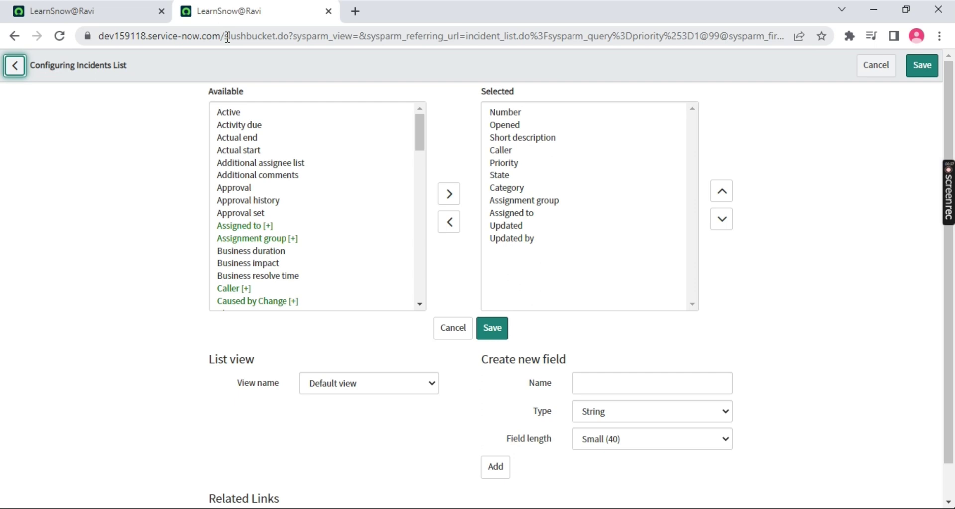
Point out the slushbucket page, Available list and View name, then list existing views.
{"action": "left_click_drag", "start_coordinate": [228, 37], "coordinate": [272, 37]}
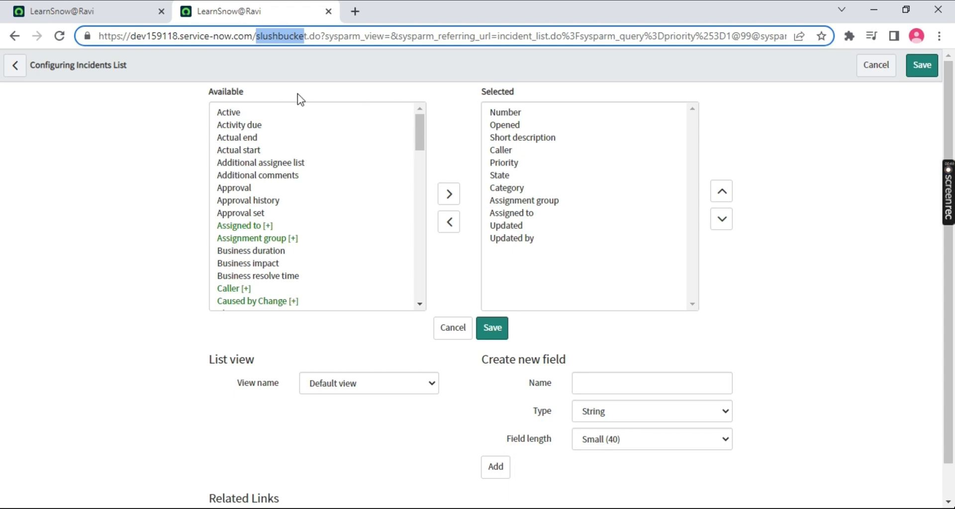
{"action": "left_click_drag", "start_coordinate": [298, 98], "coordinate": [170, 91]}
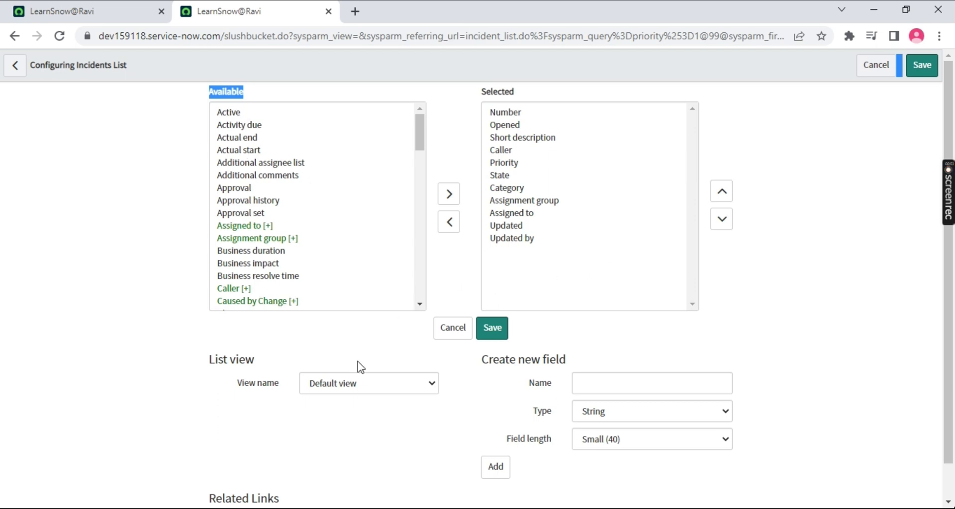
{"action": "left_click_drag", "start_coordinate": [234, 390], "coordinate": [274, 387]}
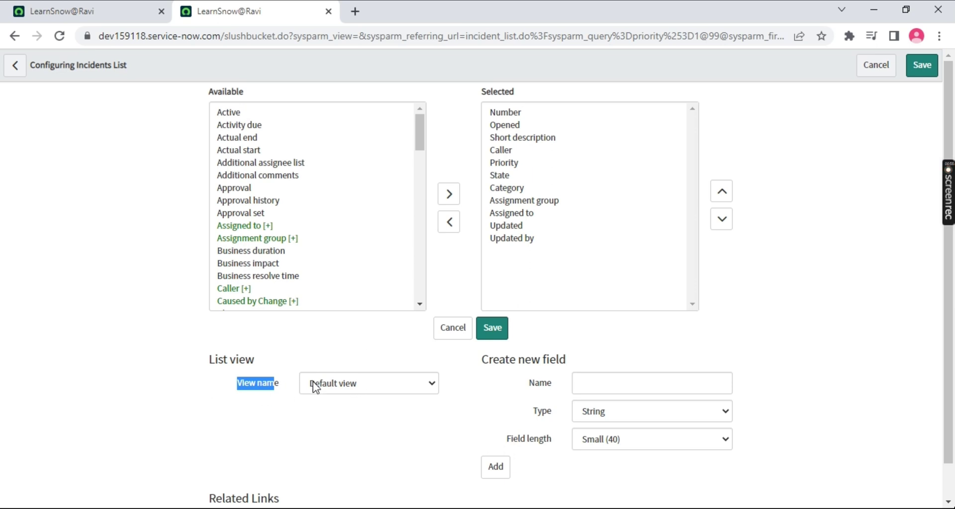
{"action": "left_click", "coordinate": [384, 387]}
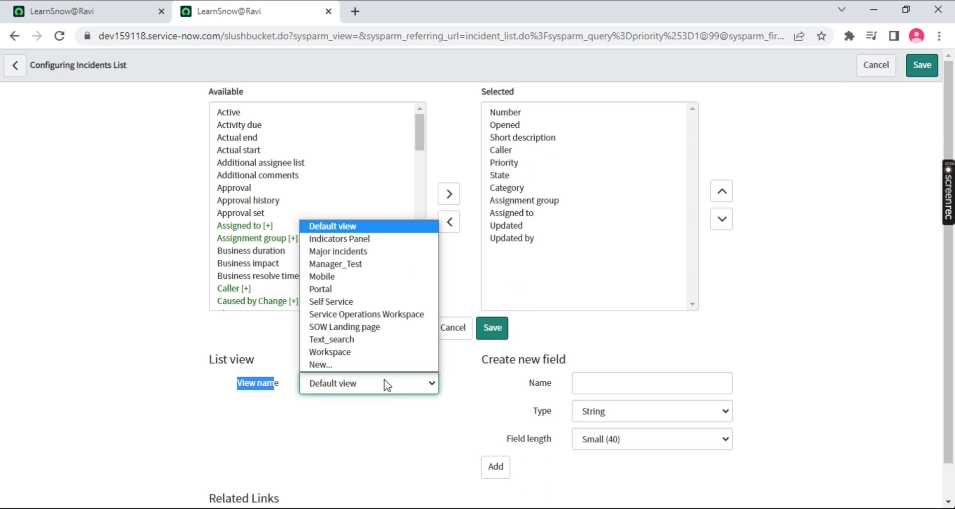
Create a new incident list view named 'New_Manager_View' via the View name dropdown.
{"action": "left_click", "coordinate": [343, 365]}
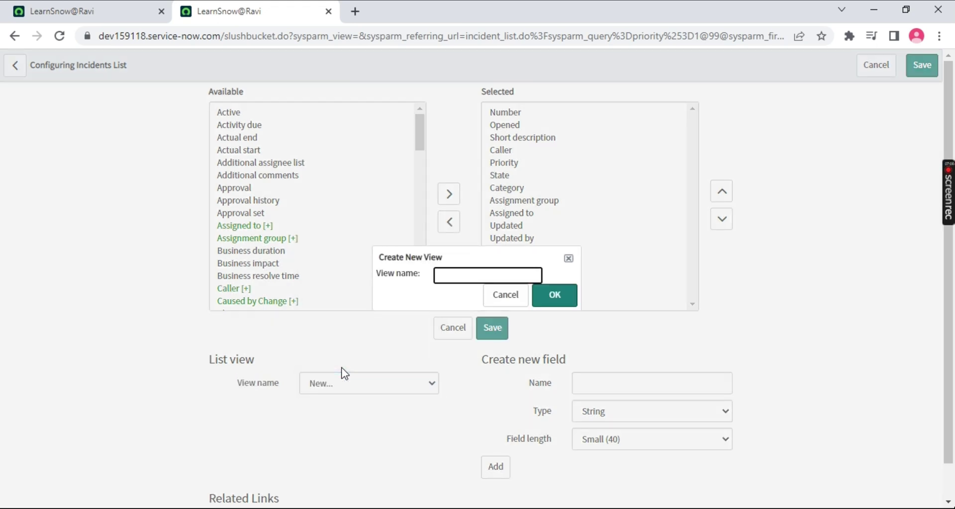
{"action": "left_click", "coordinate": [456, 281]}
{"action": "left_click", "coordinate": [801, 256]}
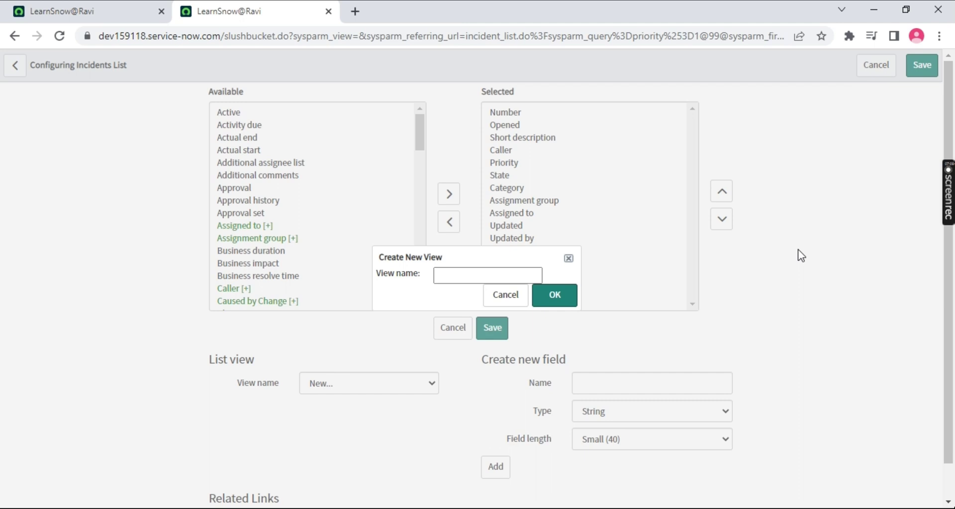
{"action": "left_click", "coordinate": [521, 274]}
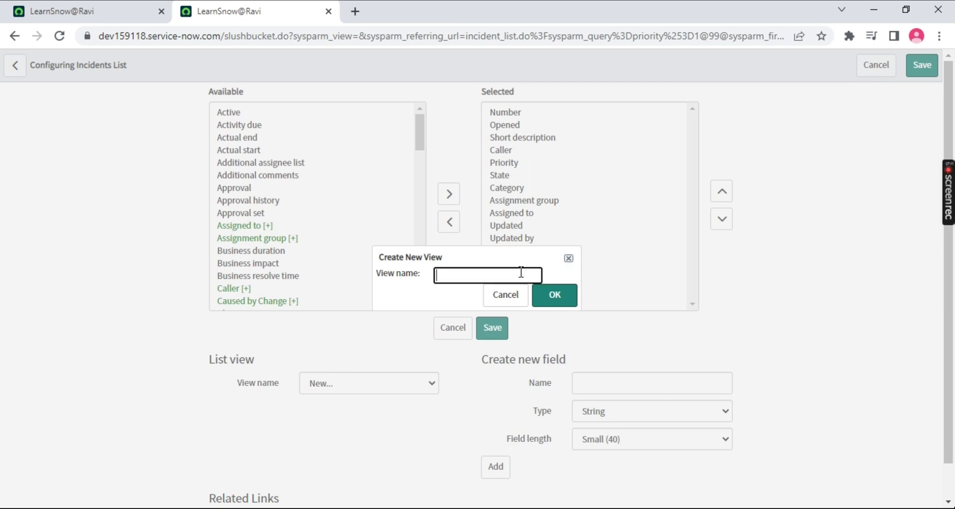
{"action": "type", "text": "New_Manager_View"}
{"action": "left_click", "coordinate": [556, 304]}
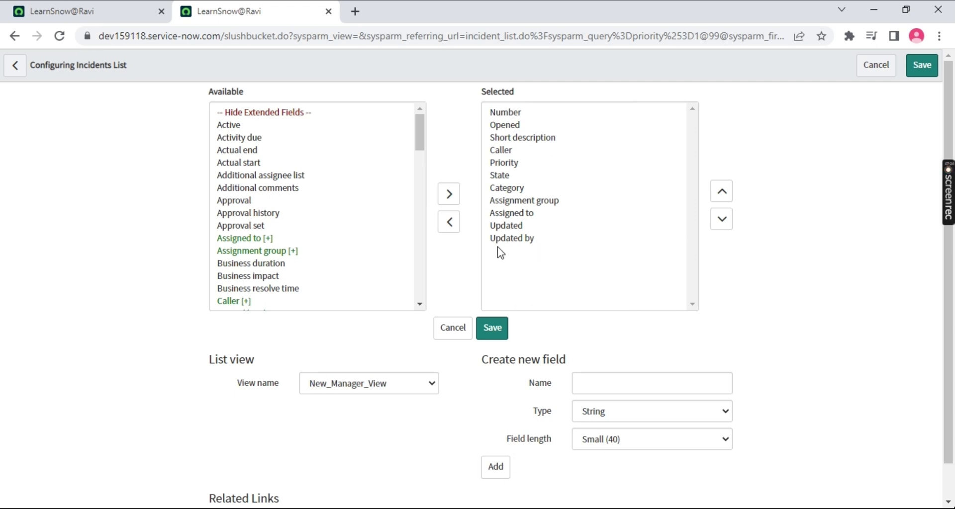
Remove Short description and Opened from the New_Manager_View displayed columns.
{"action": "left_click", "coordinate": [506, 190]}
{"action": "left_click_drag", "start_coordinate": [505, 201], "coordinate": [503, 241]}
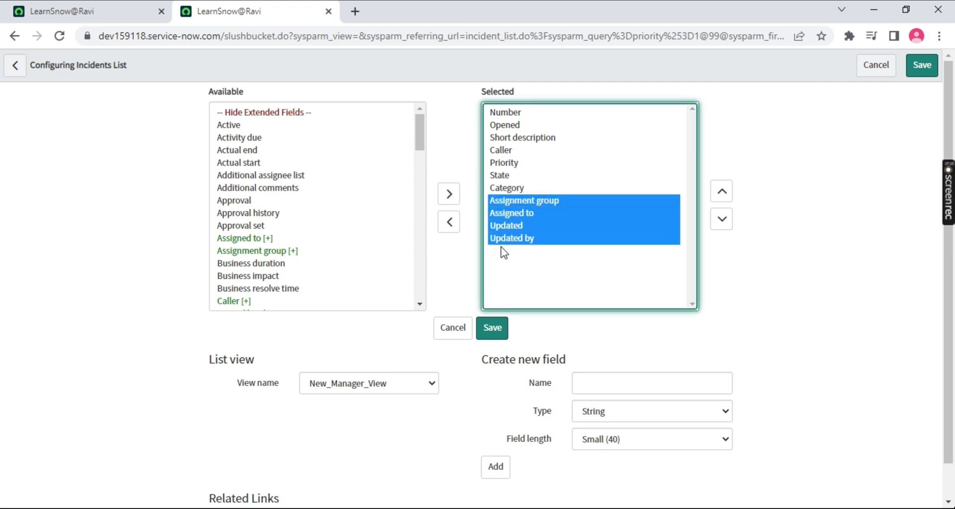
{"action": "left_click", "coordinate": [450, 223]}
{"action": "left_click", "coordinate": [498, 113]}
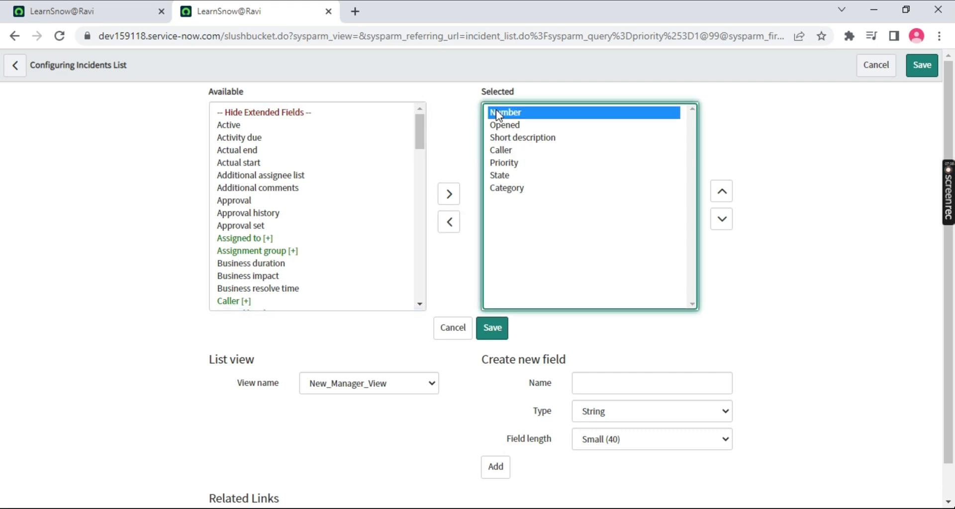
{"action": "left_click", "coordinate": [505, 150]}
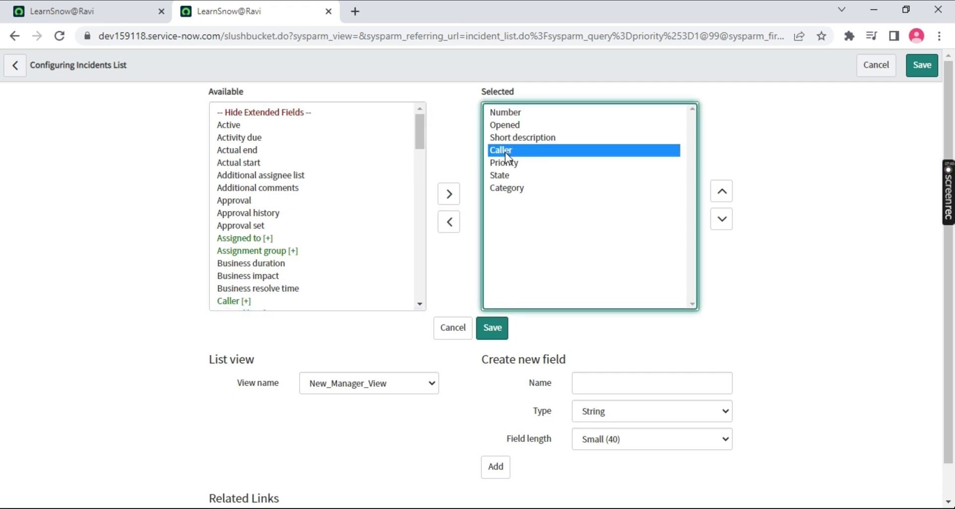
{"action": "left_click", "coordinate": [514, 163]}
{"action": "left_click", "coordinate": [510, 189]}
{"action": "left_click", "coordinate": [503, 139]}
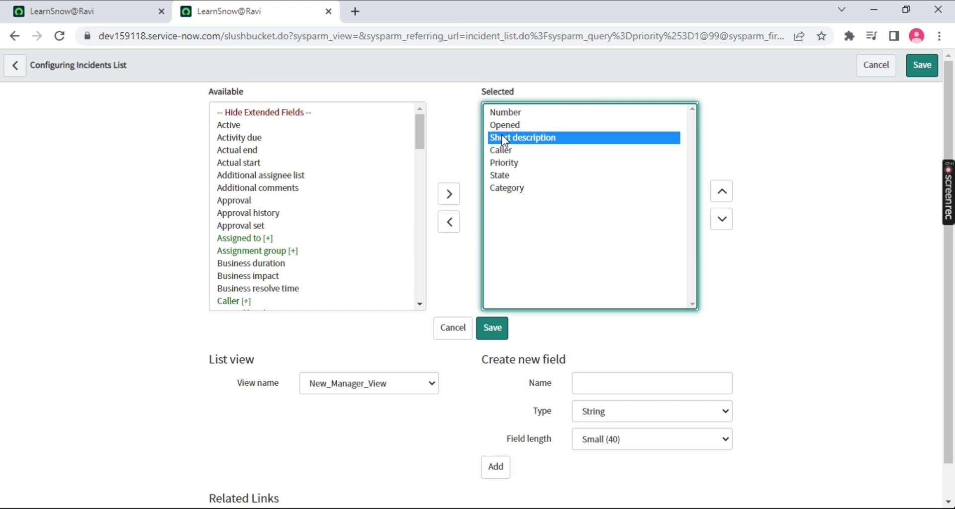
{"action": "left_click", "coordinate": [451, 223]}
{"action": "left_click", "coordinate": [504, 125]}
{"action": "left_click", "coordinate": [449, 222]}
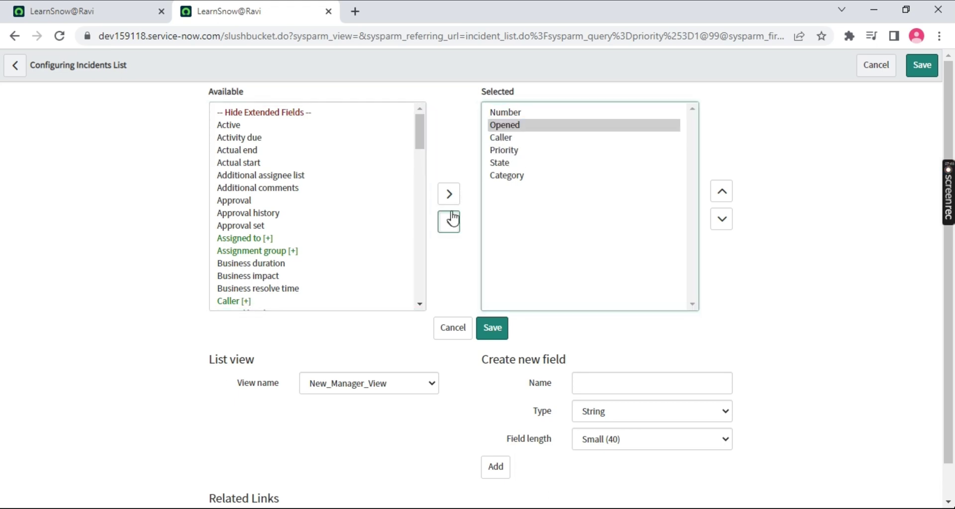
Reorder so Category sits above Priority after State, then save the column layout.
{"action": "left_click", "coordinate": [520, 163]}
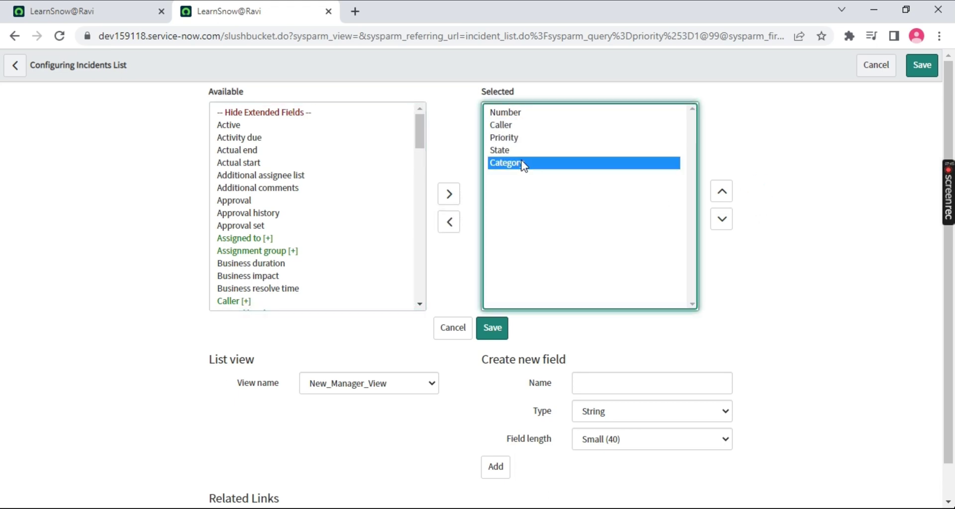
{"action": "left_click", "coordinate": [503, 138]}
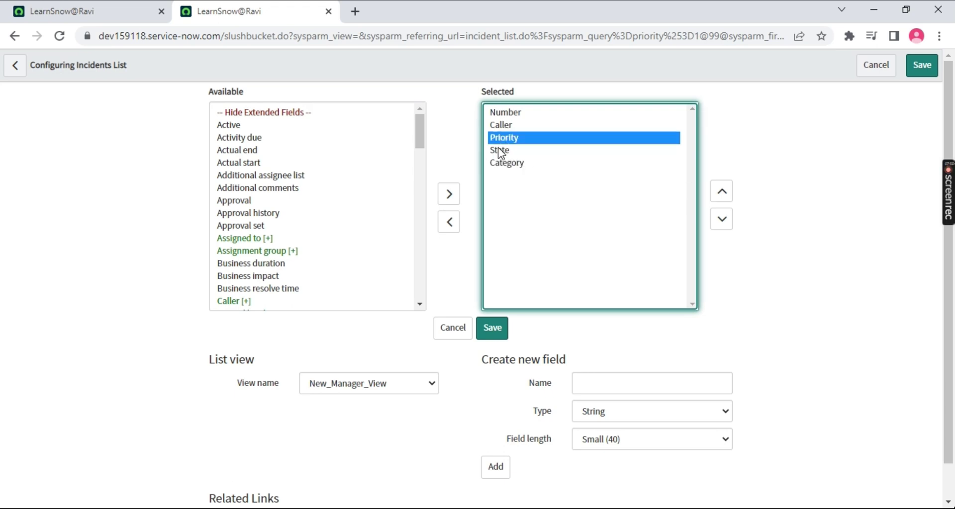
{"action": "left_click", "coordinate": [722, 219]}
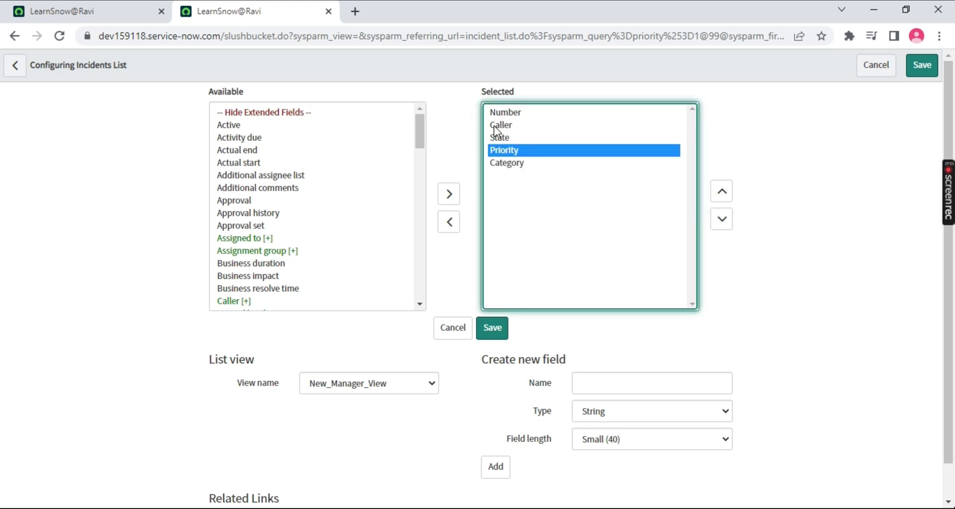
{"action": "left_click", "coordinate": [528, 164]}
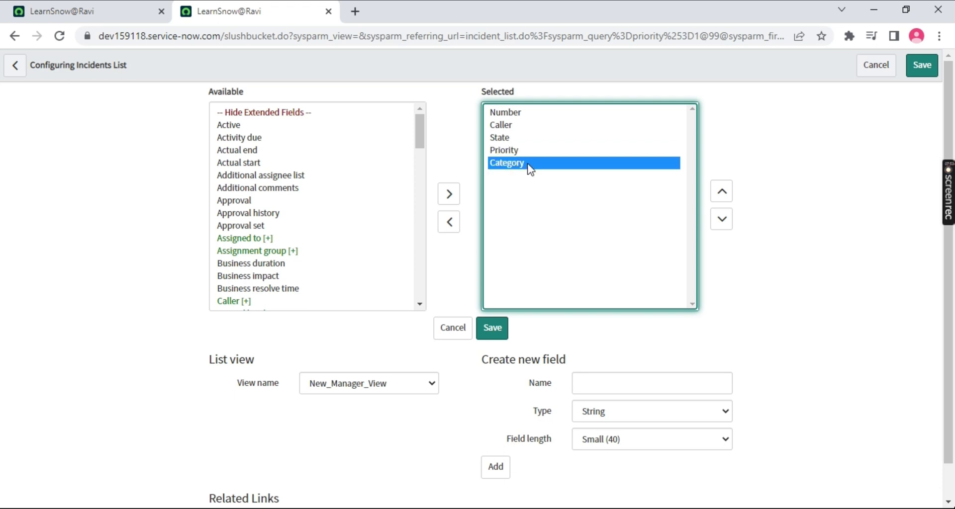
{"action": "left_click", "coordinate": [724, 196]}
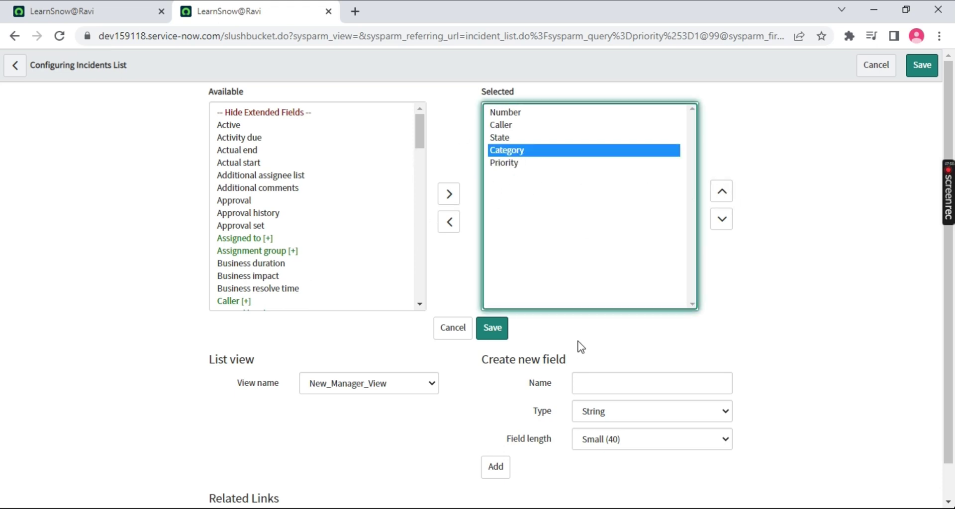
{"action": "left_click", "coordinate": [506, 337]}
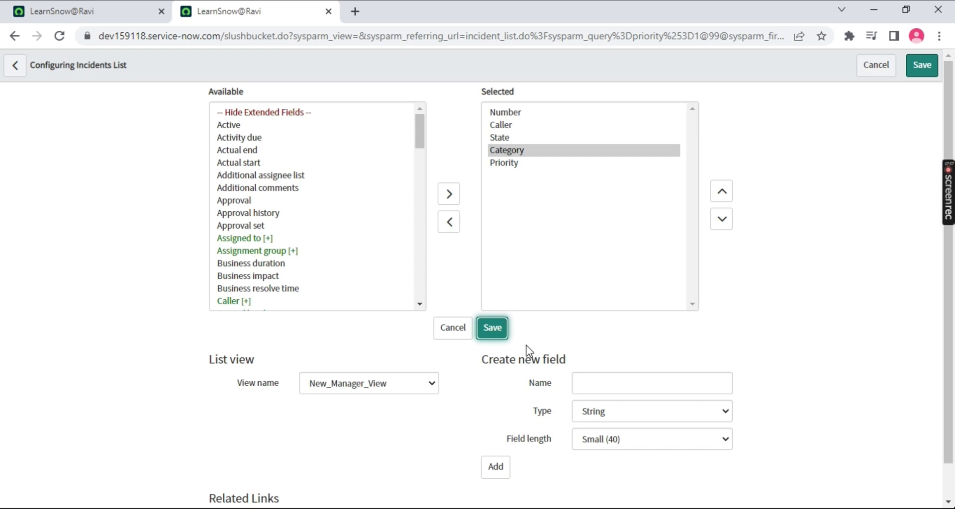
{"action": "left_click", "coordinate": [492, 331]}
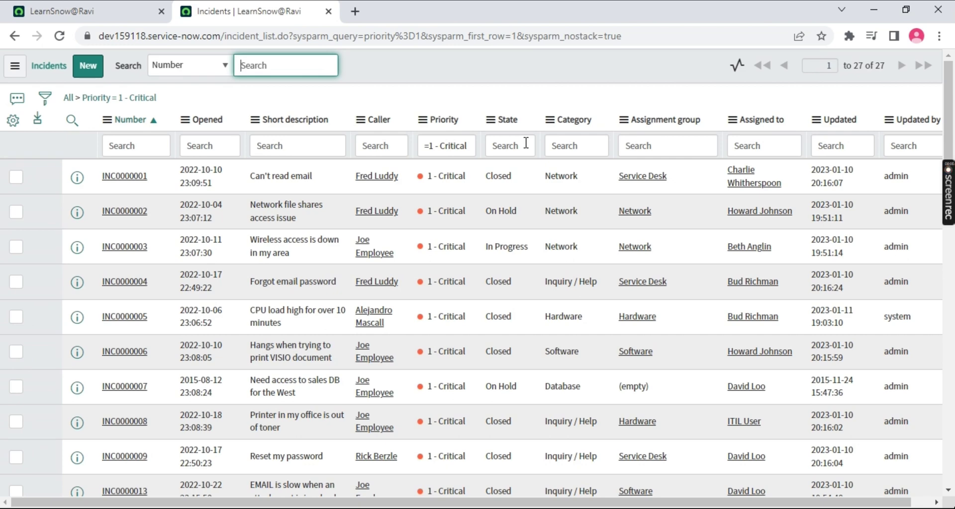
Switch the critical incidents list to New_Manager_View, showing Number, Caller, State, Category and Priority.
{"action": "left_click", "coordinate": [13, 74]}
{"action": "left_click", "coordinate": [13, 74]}
{"action": "mouse_move", "coordinate": [49, 78]}
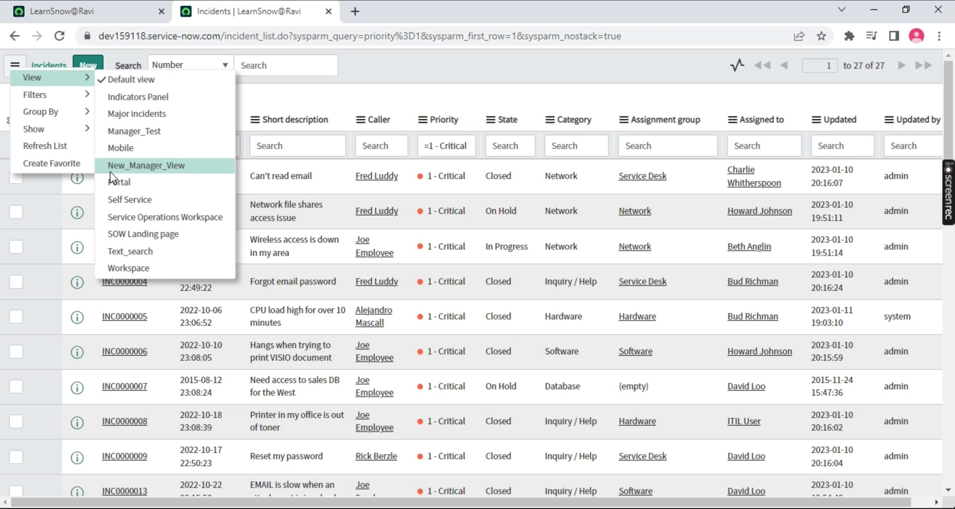
{"action": "left_click", "coordinate": [151, 171]}
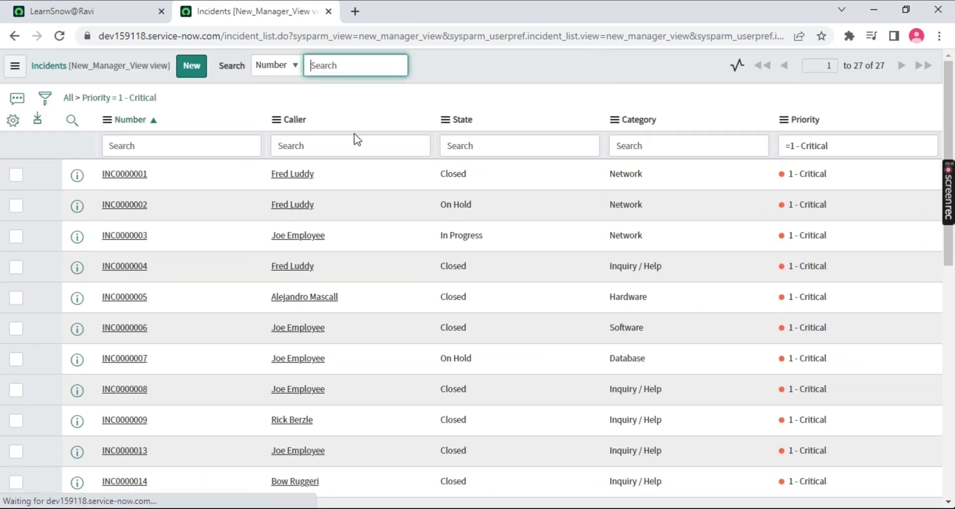
{"action": "key", "text": "Tab"}
{"action": "key", "text": "Tab"}
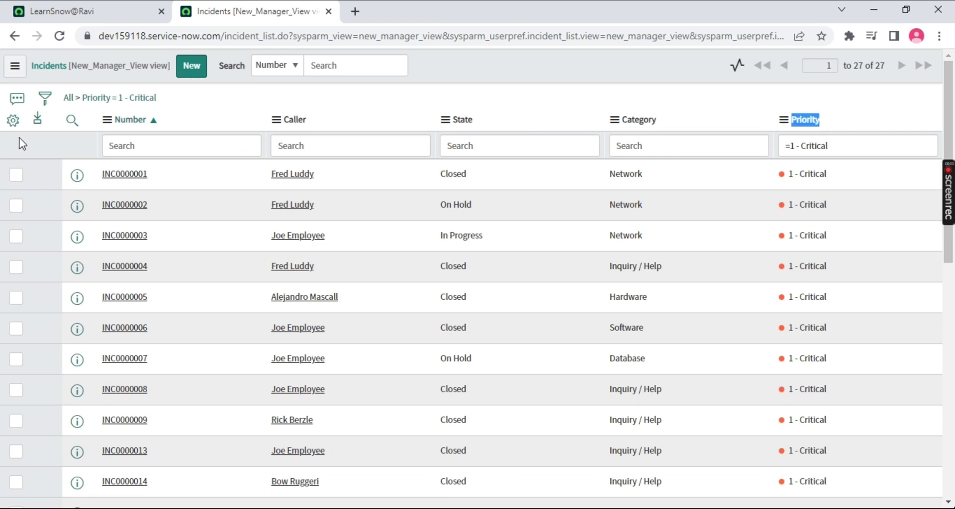
Open the list layout configuration from the Caller column with New_Manager_View as the view.
{"action": "left_click", "coordinate": [279, 122]}
{"action": "mouse_move", "coordinate": [354, 283]}
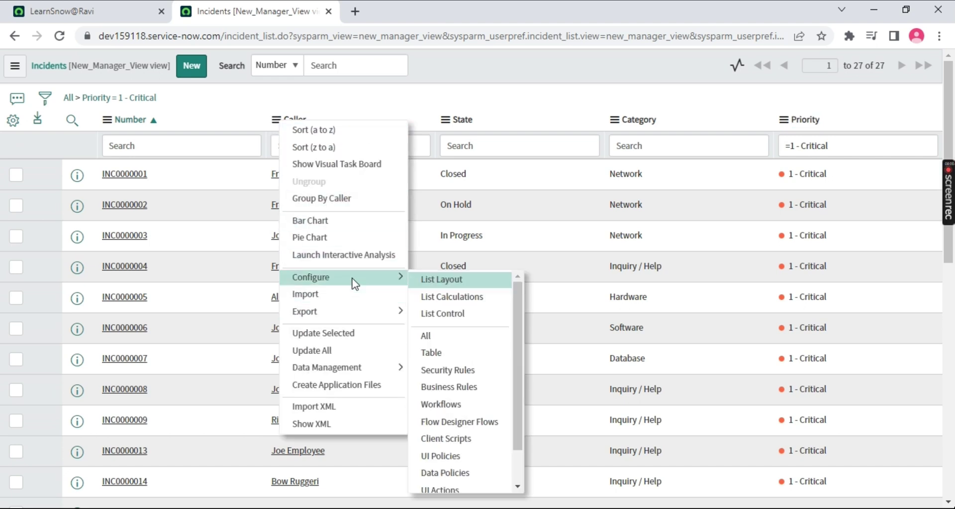
{"action": "left_click", "coordinate": [435, 278]}
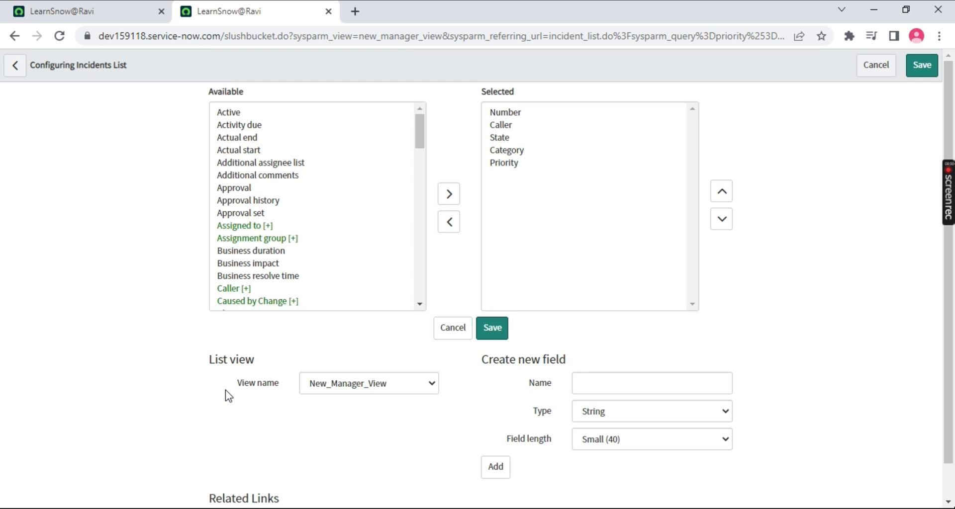
{"action": "left_click_drag", "start_coordinate": [236, 386], "coordinate": [278, 388]}
{"action": "left_click", "coordinate": [369, 391]}
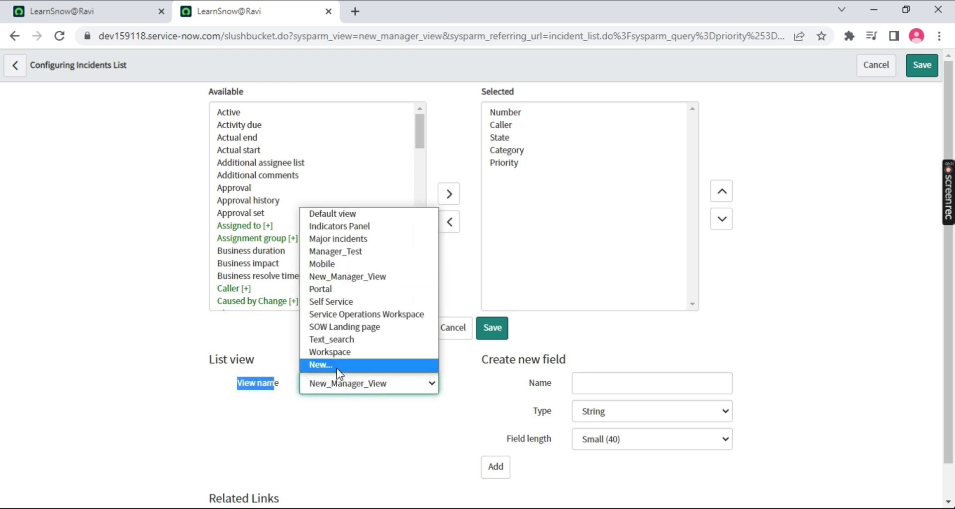
{"action": "left_click", "coordinate": [338, 423]}
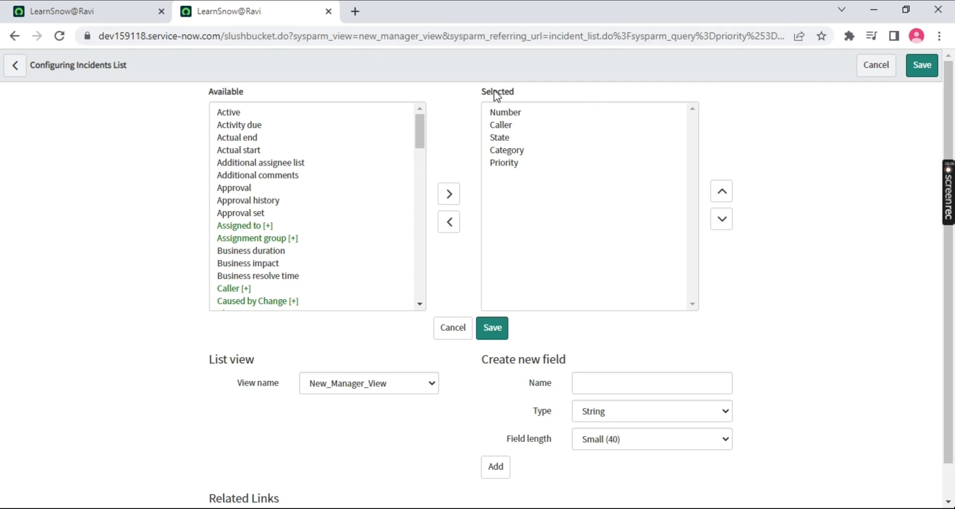
Add the Description field to the end of the displayed columns and save.
{"action": "scroll", "coordinate": [293, 185], "scroll_direction": "down", "scroll_amount": 7}
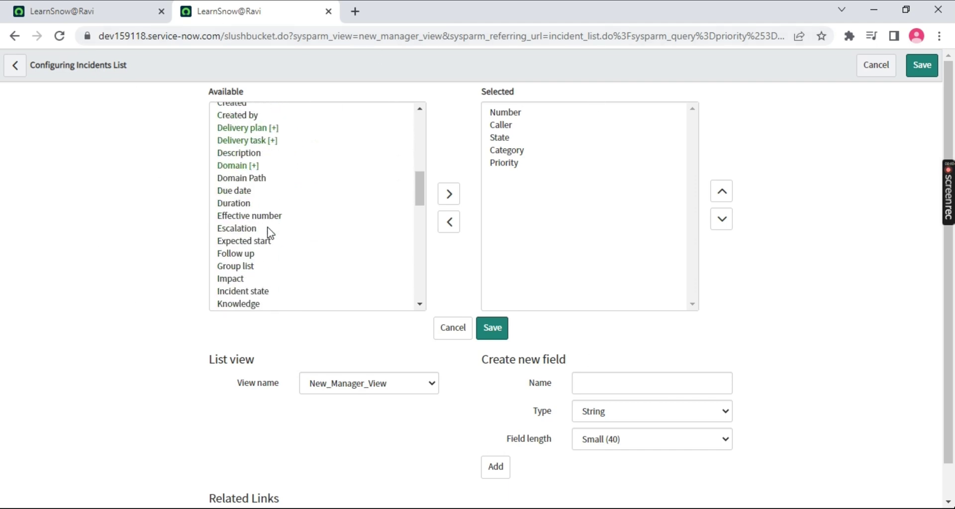
{"action": "scroll", "coordinate": [242, 188], "scroll_direction": "up", "scroll_amount": 2}
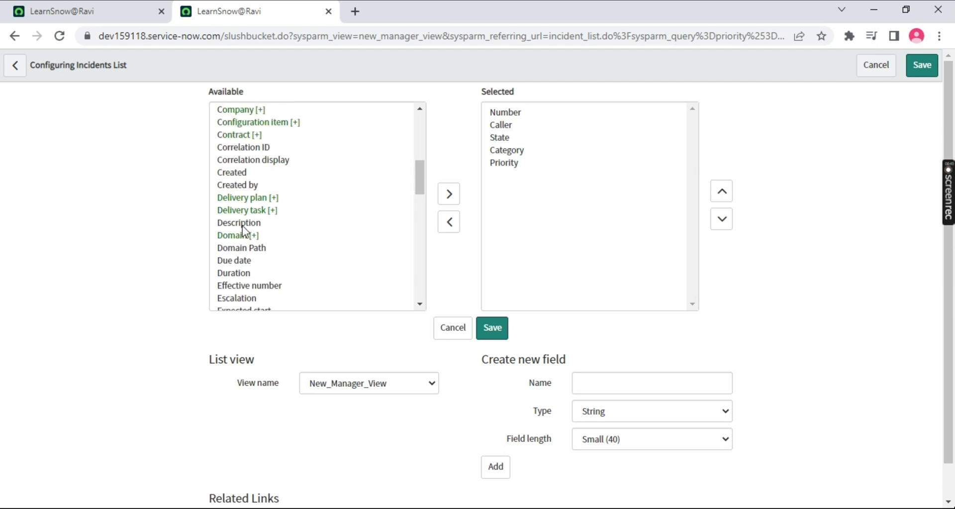
{"action": "left_click", "coordinate": [246, 223]}
{"action": "left_click", "coordinate": [447, 195]}
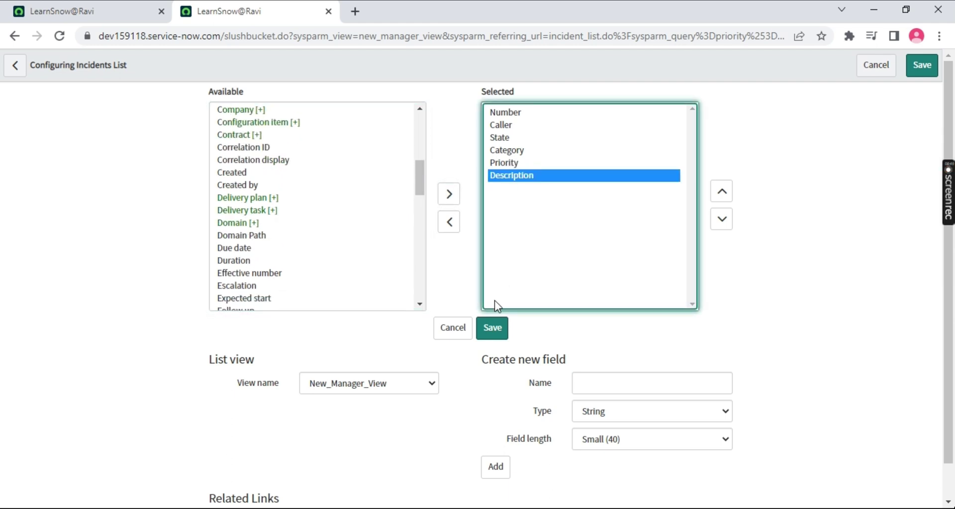
{"action": "left_click", "coordinate": [492, 331]}
{"action": "left_click", "coordinate": [492, 331]}
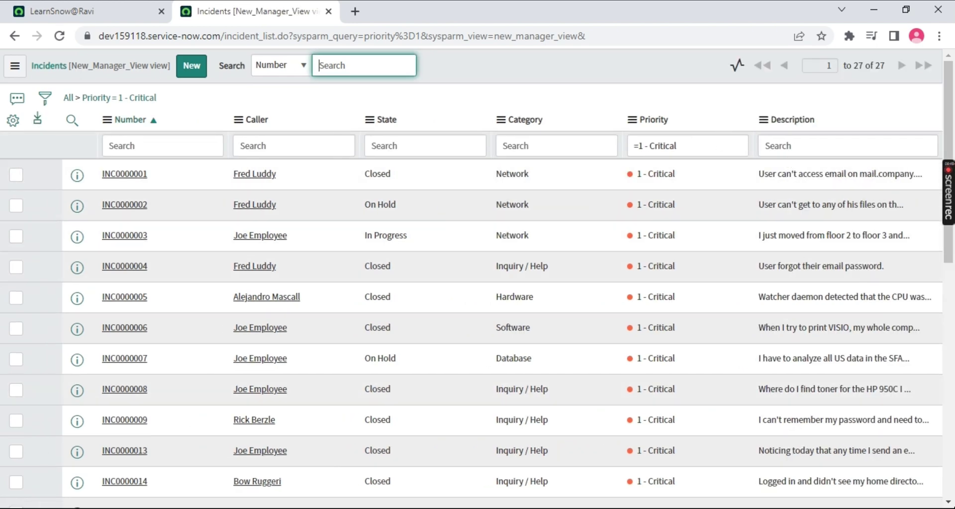
Remove the Test_Manager favorite on the home tab and return to the incidents list.
{"action": "left_click", "coordinate": [72, 12]}
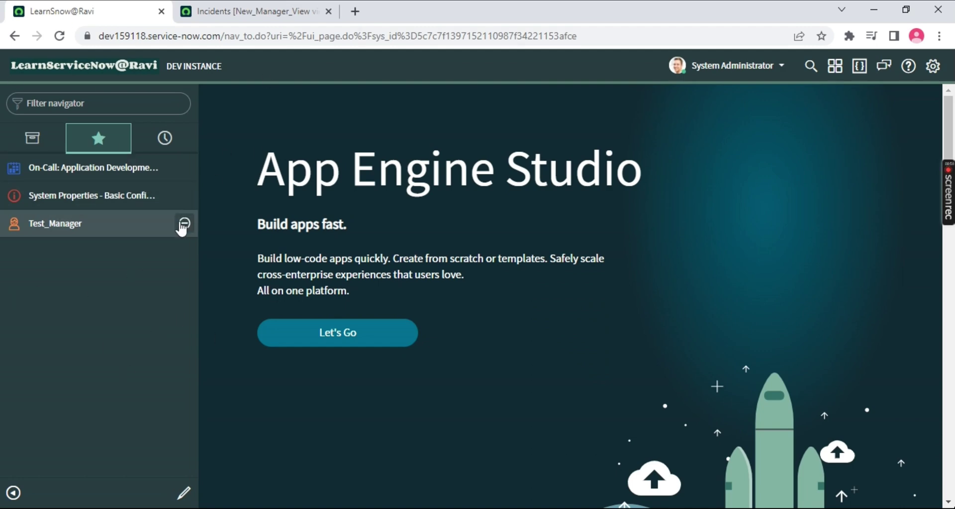
{"action": "left_click", "coordinate": [184, 226]}
{"action": "key", "text": "ctrl+Tab"}
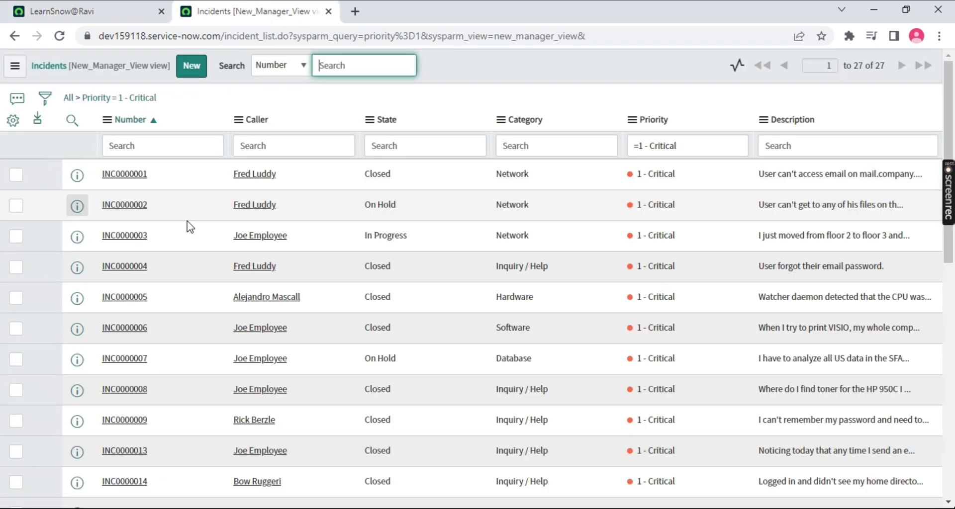
Clear the Priority filter and switch to the default view, then back to New_Manager_View.
{"action": "left_click", "coordinate": [69, 99]}
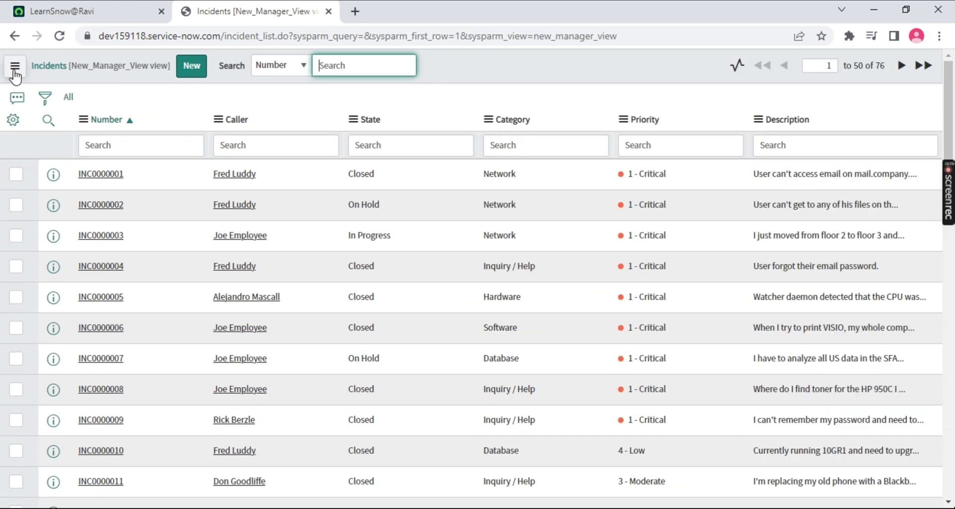
{"action": "left_click", "coordinate": [14, 65]}
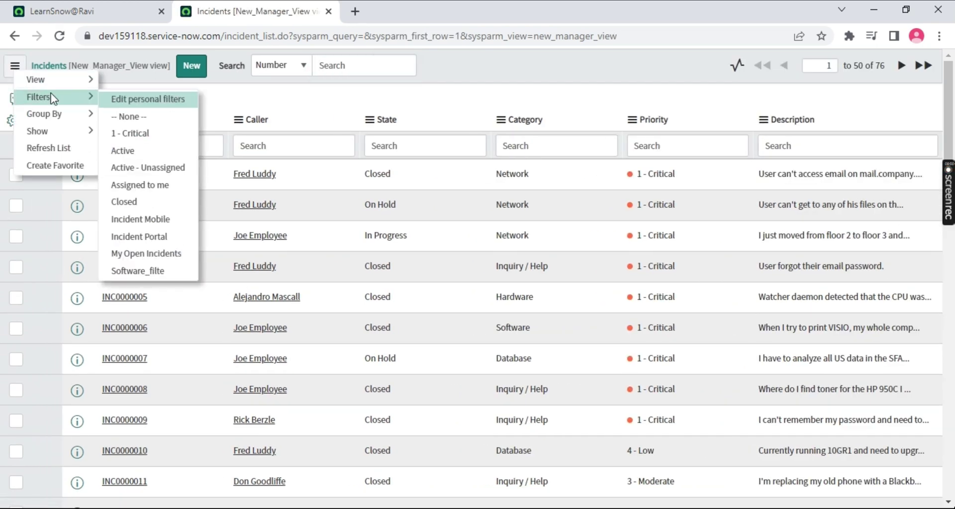
{"action": "left_click", "coordinate": [103, 80]}
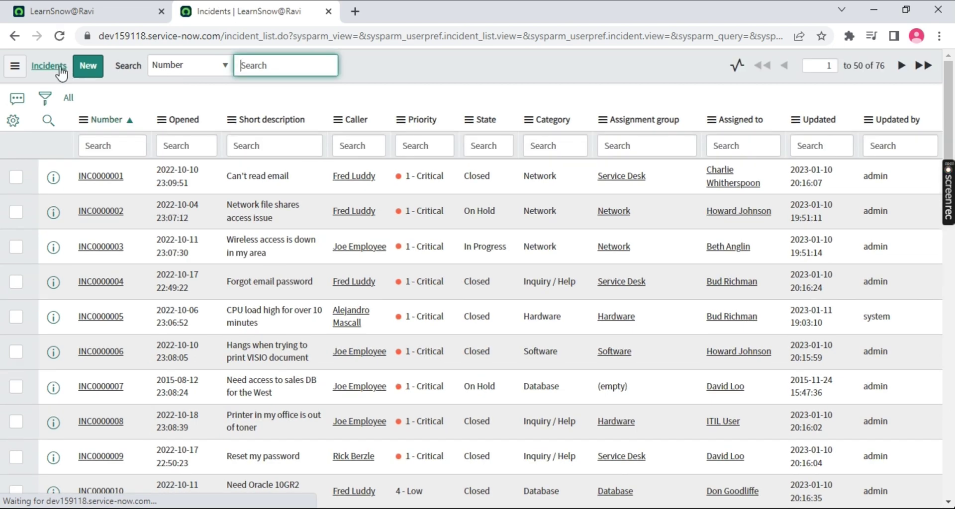
{"action": "left_click", "coordinate": [15, 66]}
{"action": "mouse_move", "coordinate": [57, 73]}
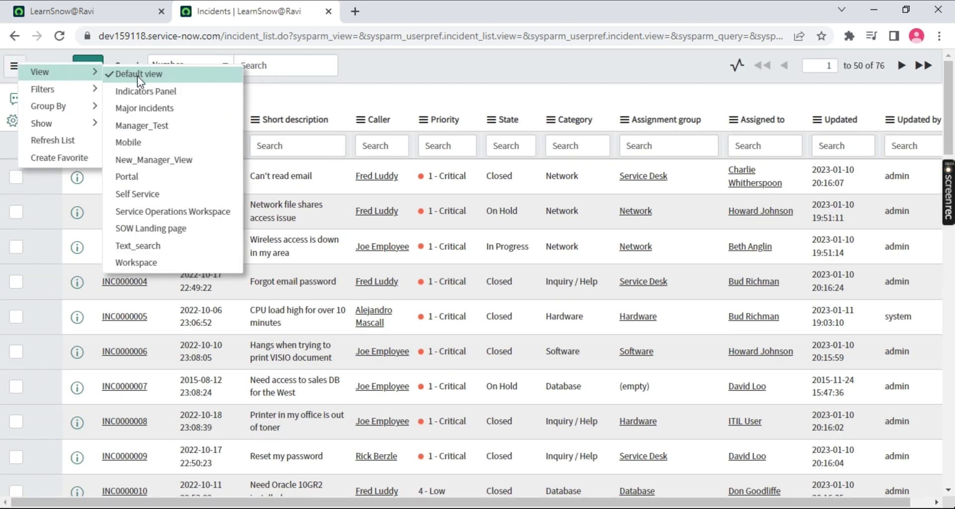
{"action": "left_click", "coordinate": [143, 159]}
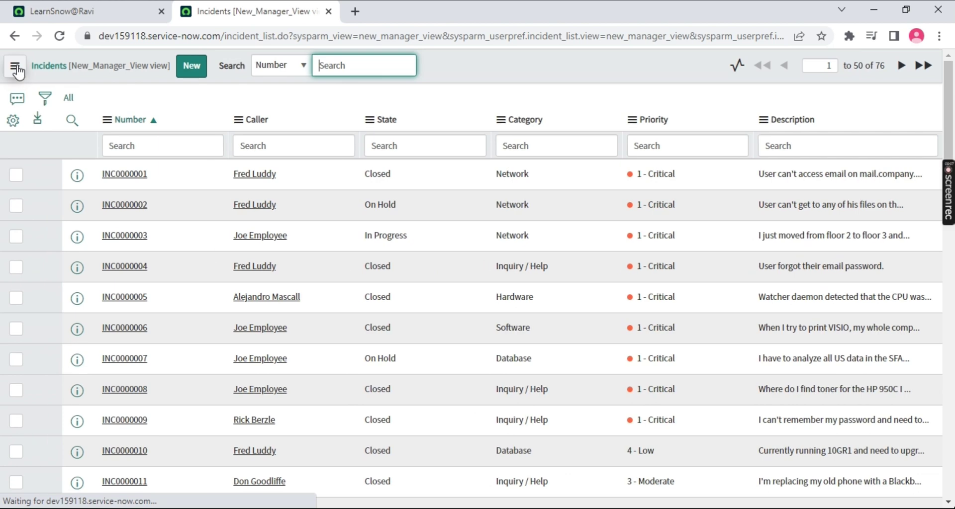
Filter the incident list to Priority 1 - Critical.
{"action": "left_click", "coordinate": [15, 66]}
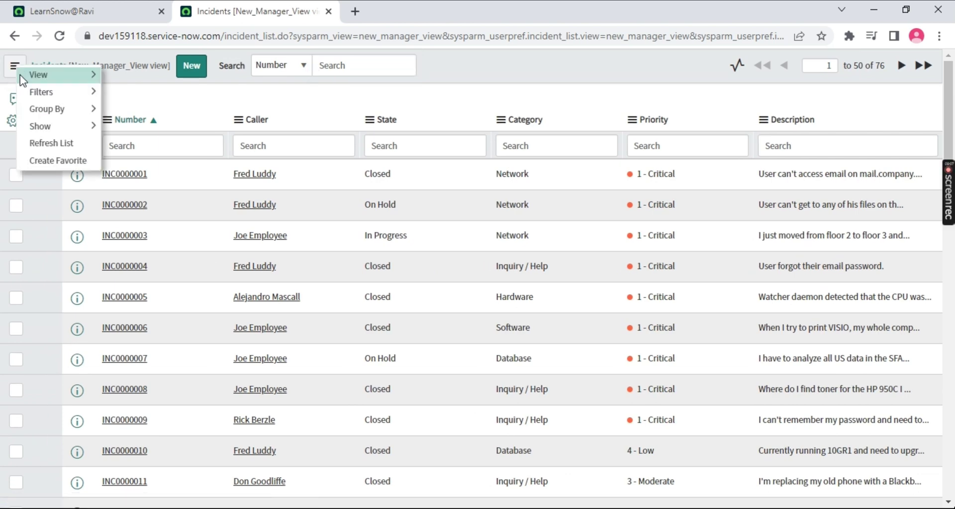
{"action": "mouse_move", "coordinate": [83, 99]}
{"action": "left_click", "coordinate": [133, 128]}
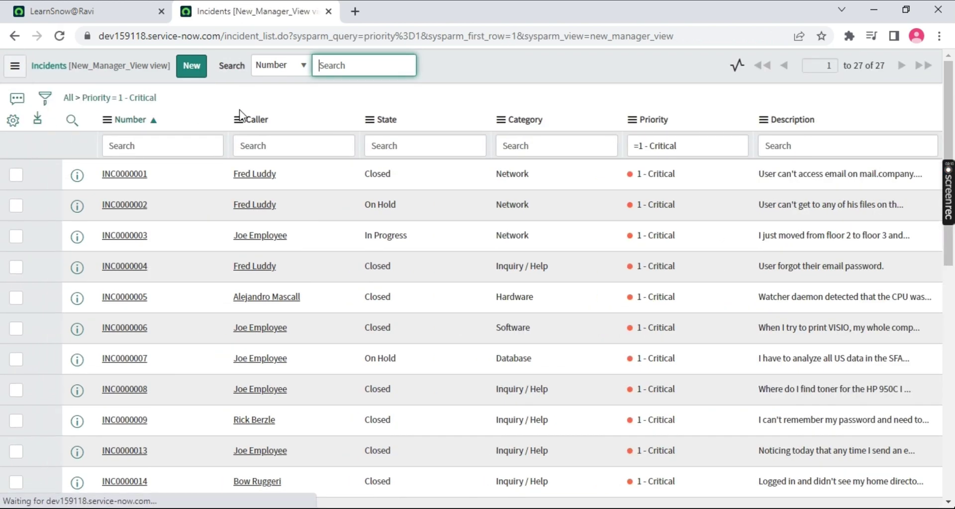
Save the critical incident list as a favorite named Incidents-FAV with a chat icon.
{"action": "left_click", "coordinate": [14, 65]}
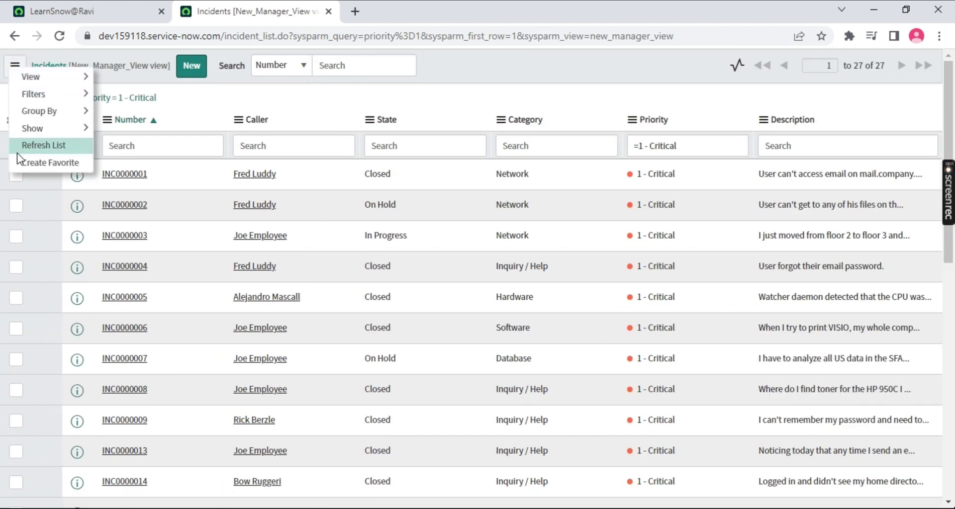
{"action": "left_click", "coordinate": [36, 163]}
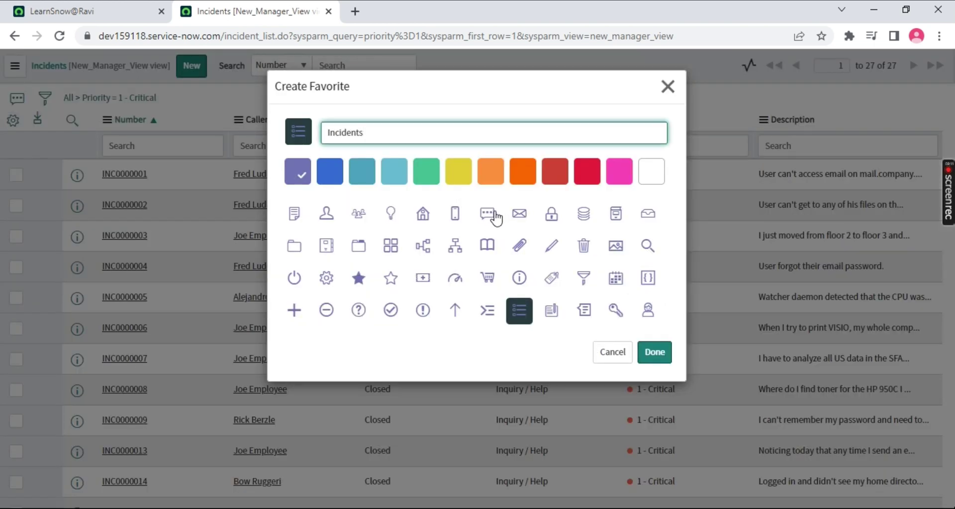
{"action": "left_click", "coordinate": [487, 214]}
{"action": "left_click", "coordinate": [388, 132]}
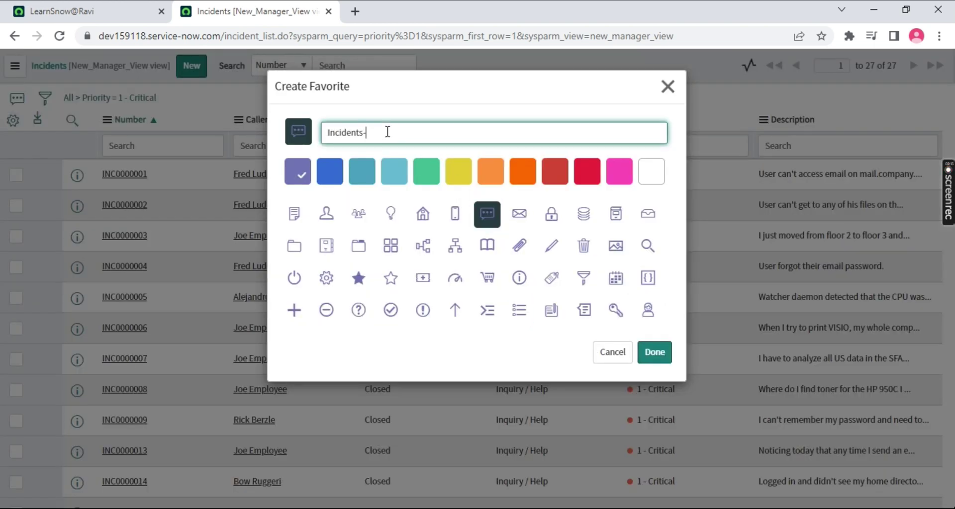
{"action": "left_click", "coordinate": [652, 353]}
Close the incident list tab and reopen it from the Incidents-FAV favorite.
{"action": "left_click", "coordinate": [80, 11]}
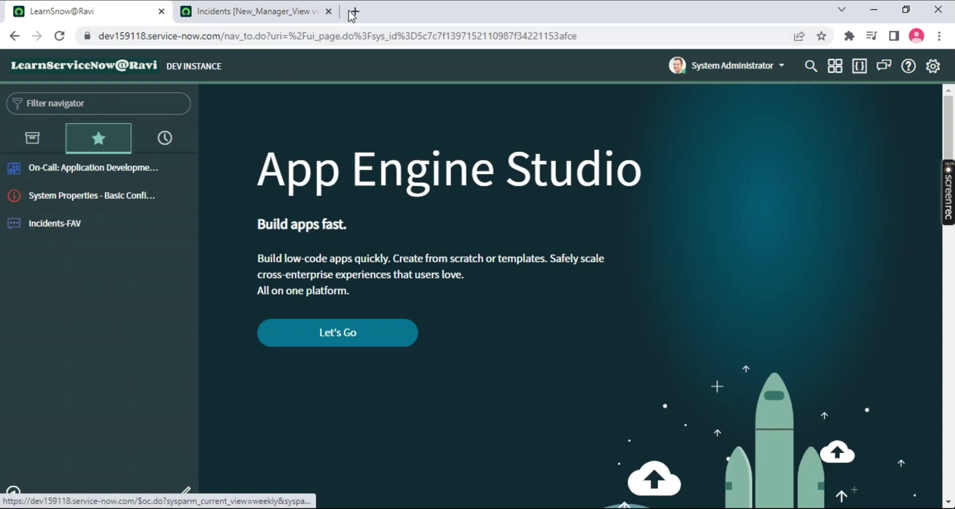
{"action": "left_click", "coordinate": [328, 11]}
{"action": "left_click", "coordinate": [44, 222]}
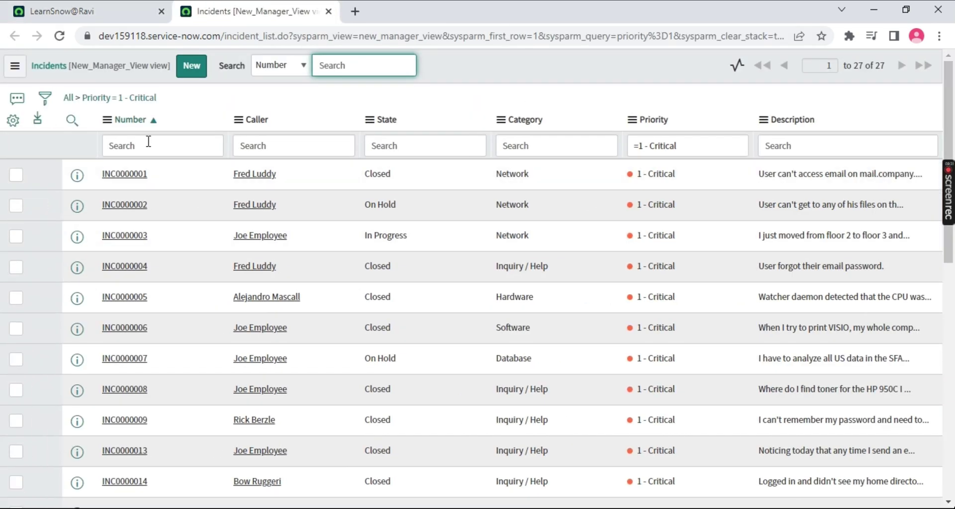
Remove the Priority = 1 - Critical filter so all 76 incidents are listed.
{"action": "left_click", "coordinate": [77, 98]}
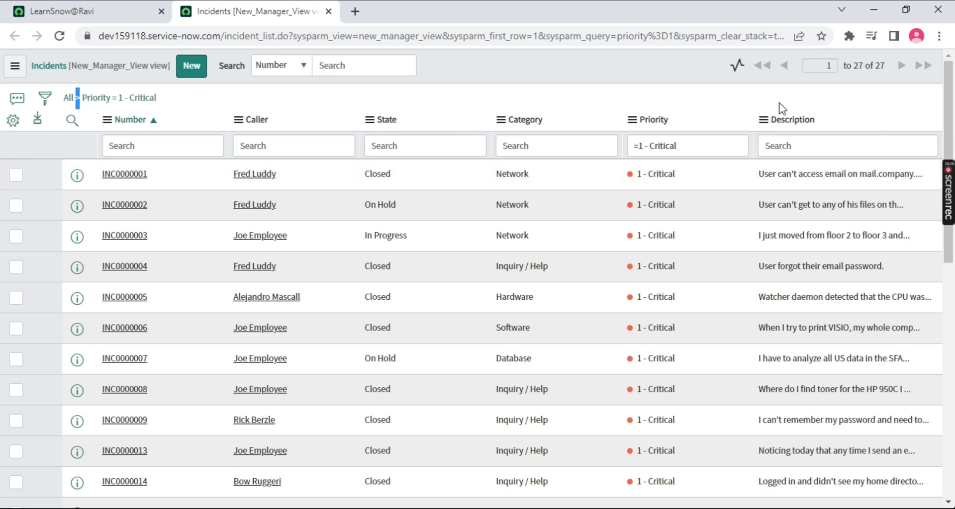
{"action": "left_click_drag", "start_coordinate": [696, 175], "coordinate": [465, 177]}
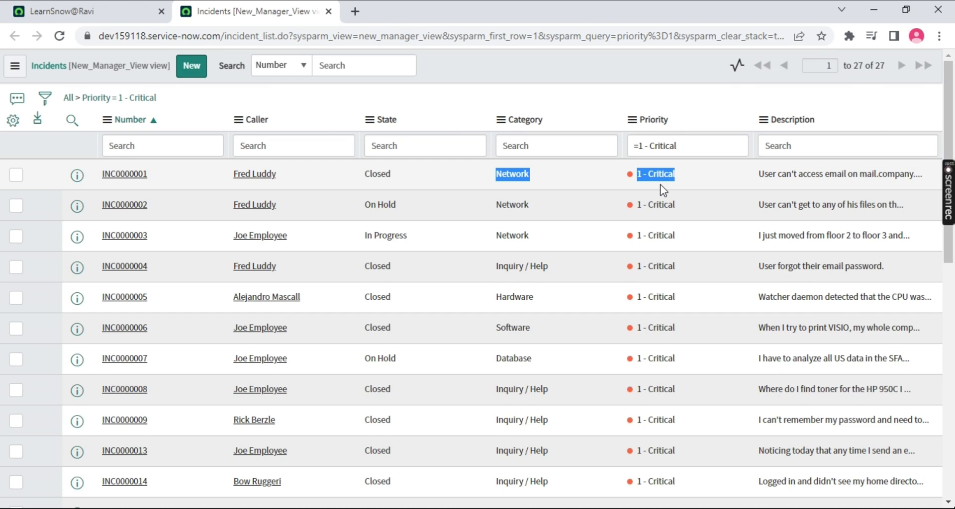
{"action": "left_click", "coordinate": [69, 98]}
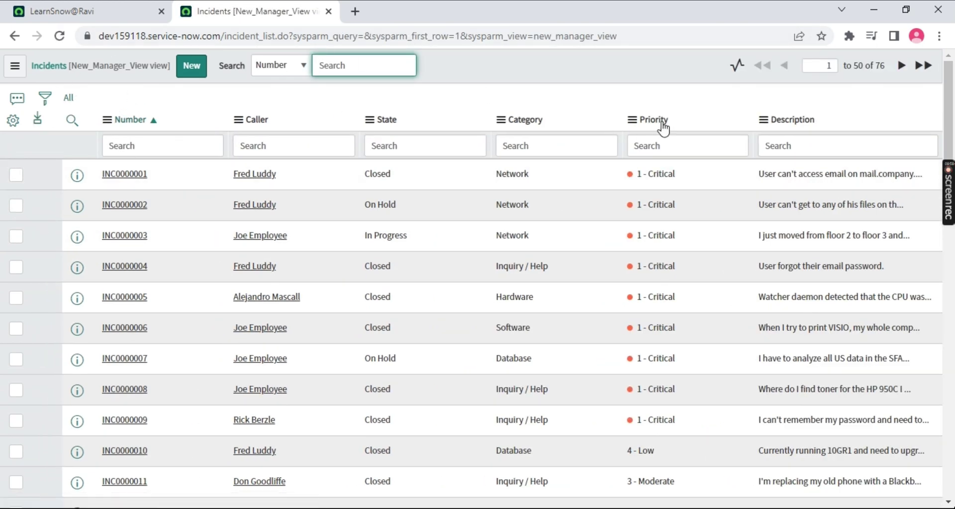
{"action": "right_click", "coordinate": [662, 121]}
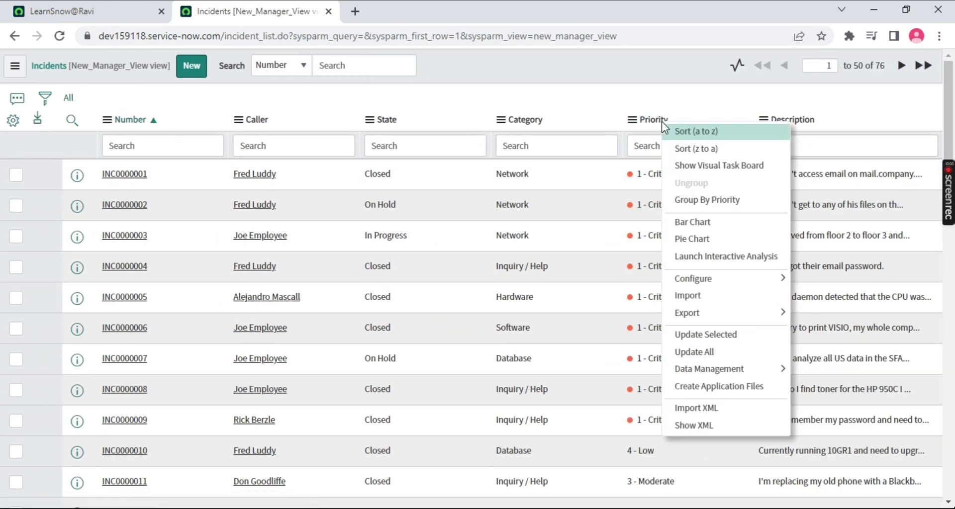
Group incidents by Priority, then expand and collapse the 1 - Critical and 2 - High groups.
{"action": "left_click", "coordinate": [685, 200]}
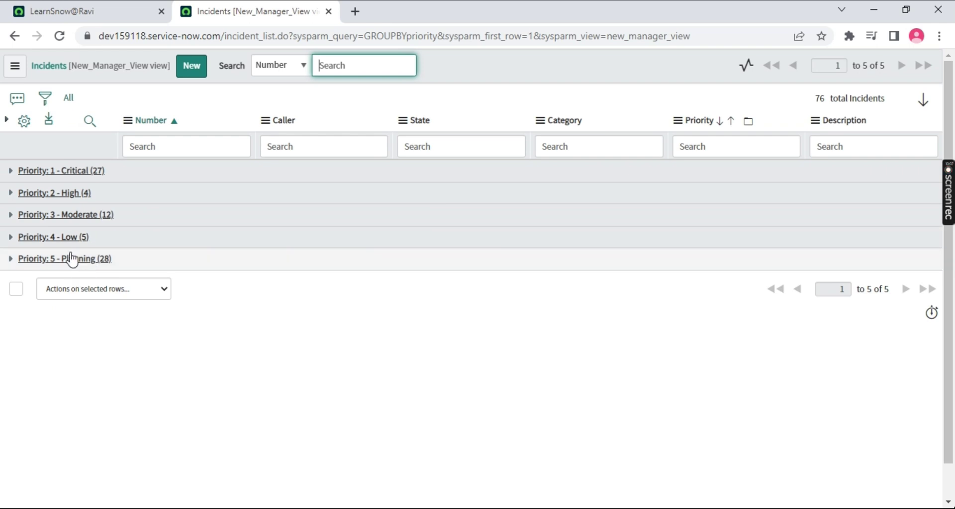
{"action": "left_click", "coordinate": [10, 171]}
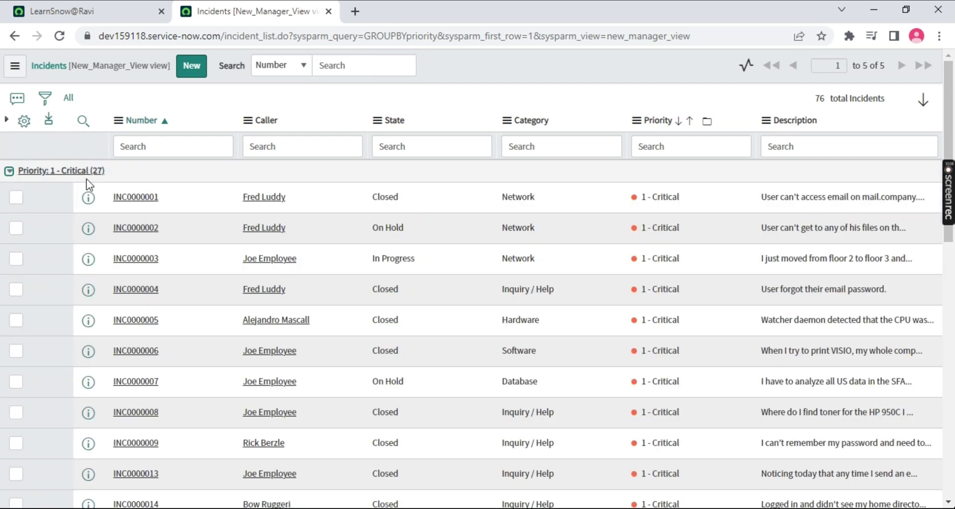
{"action": "left_click_drag", "start_coordinate": [701, 213], "coordinate": [582, 199]}
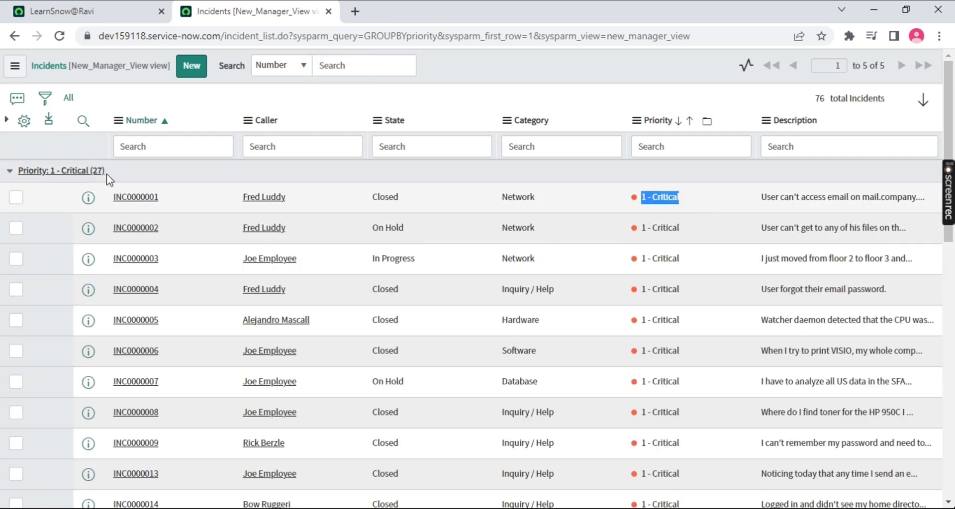
{"action": "left_click", "coordinate": [10, 171]}
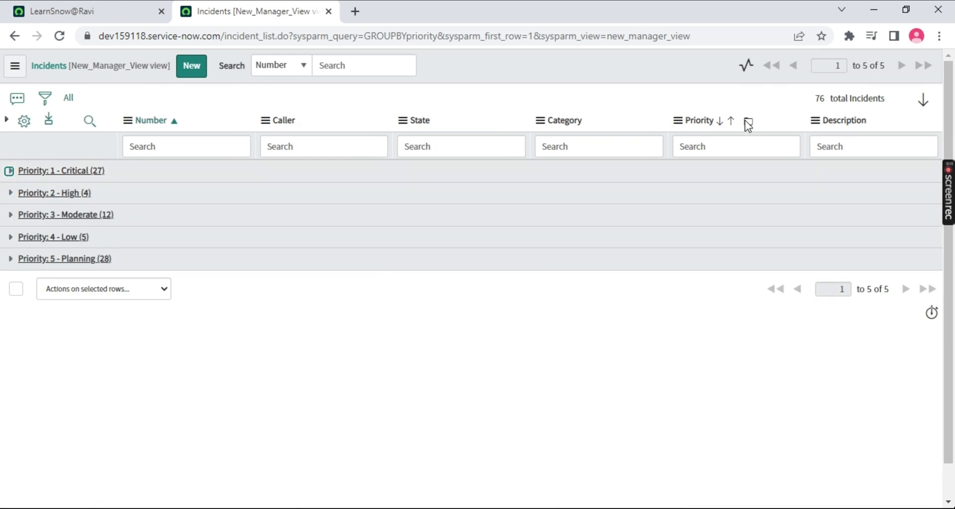
{"action": "left_click", "coordinate": [10, 193]}
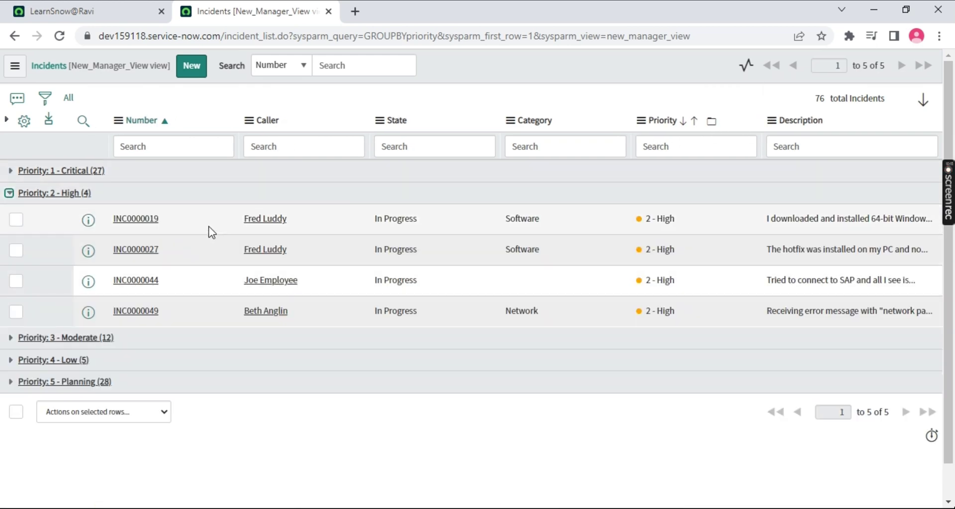
{"action": "left_click", "coordinate": [8, 192]}
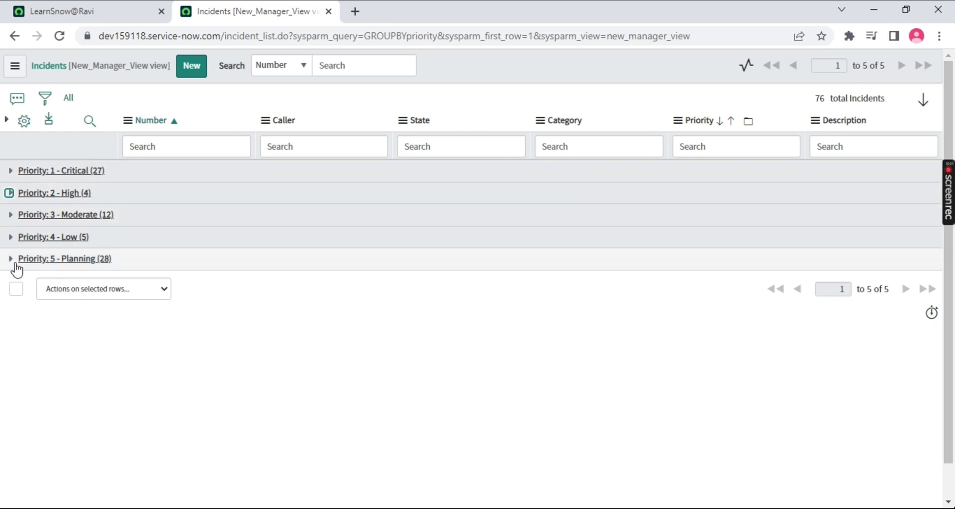
{"action": "left_click_drag", "start_coordinate": [145, 269], "coordinate": [43, 170]}
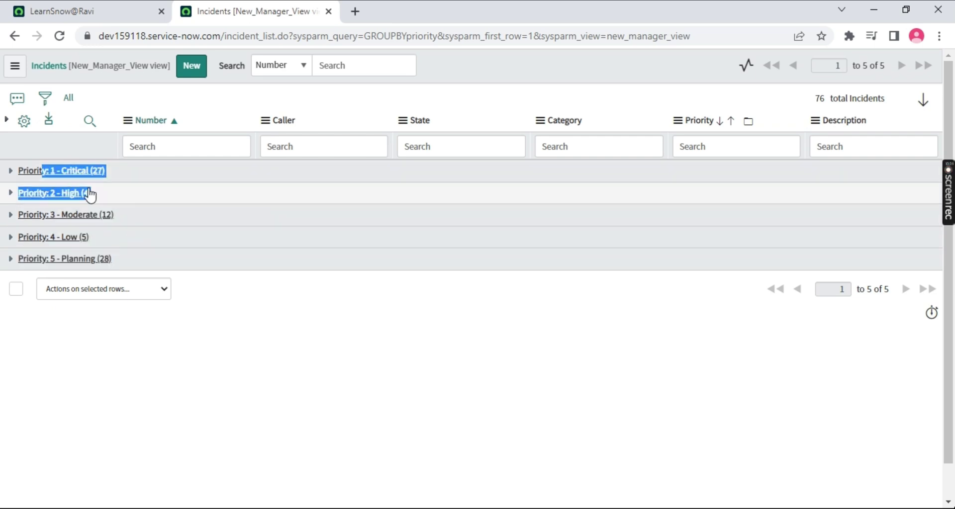
{"action": "left_click", "coordinate": [409, 343]}
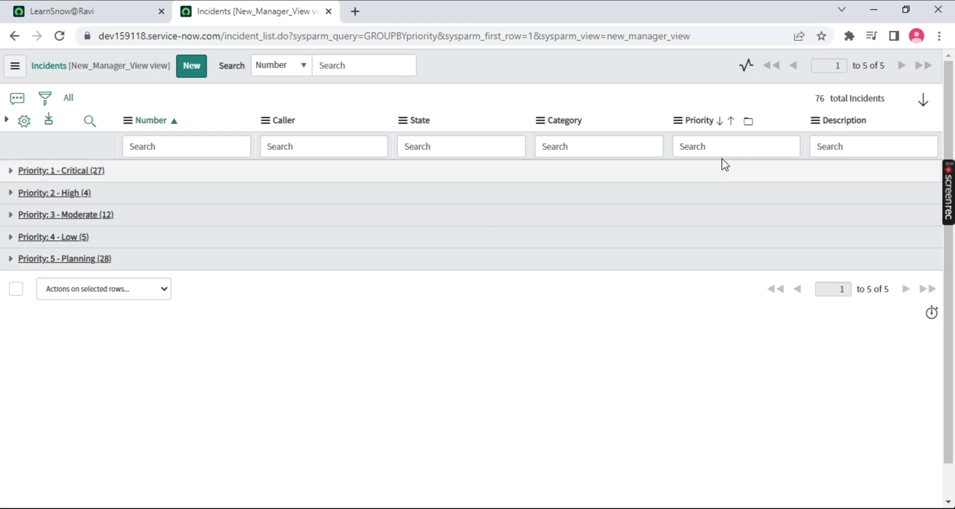
Ungroup Priority and group the incidents by Active instead: false (27) and true (49).
{"action": "left_click", "coordinate": [14, 67]}
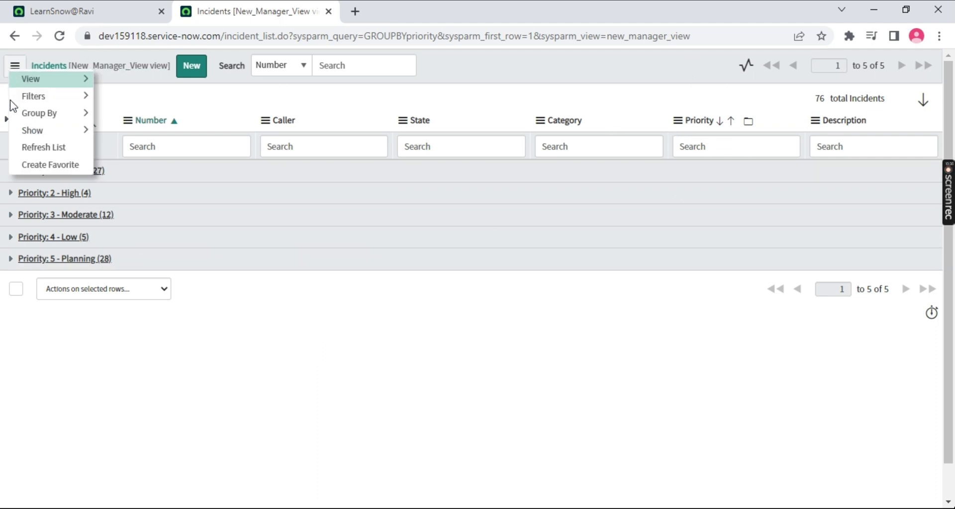
{"action": "mouse_move", "coordinate": [75, 121]}
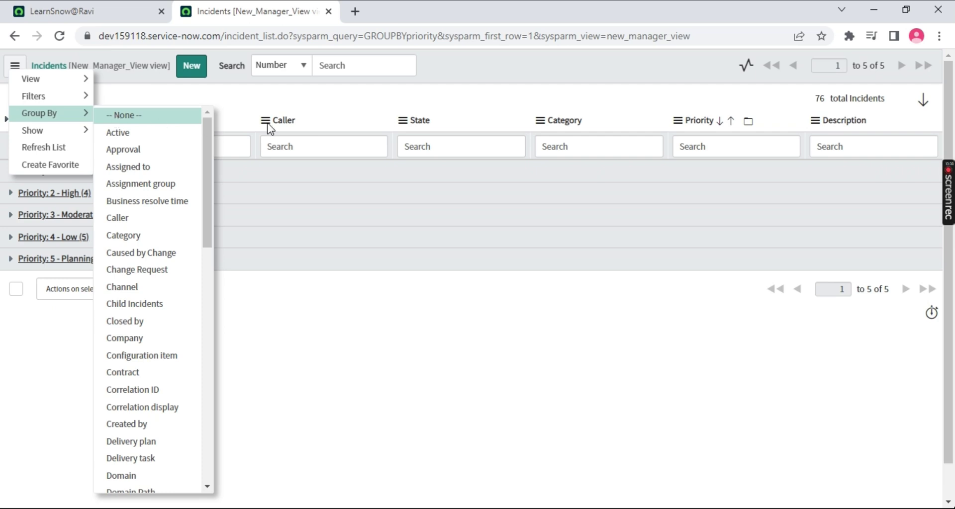
{"action": "key", "text": "Escape"}
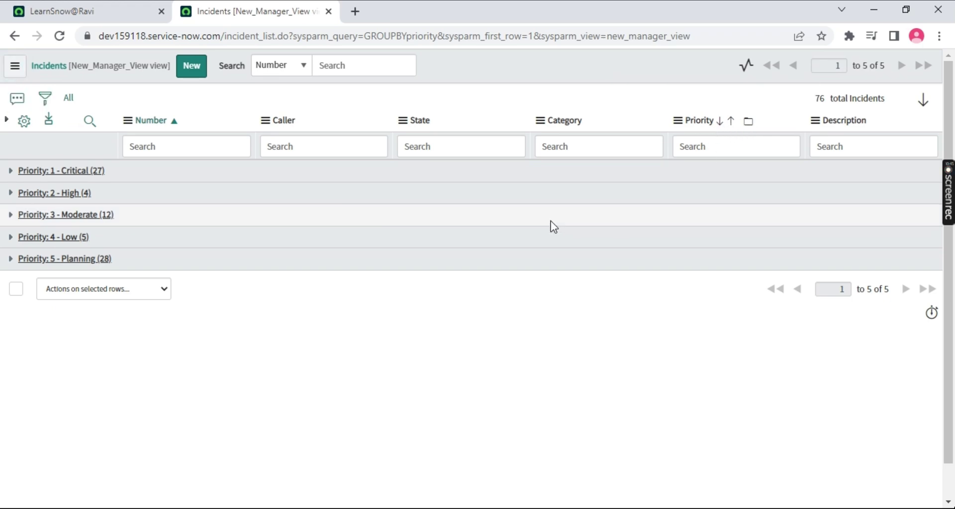
{"action": "right_click", "coordinate": [698, 122]}
{"action": "left_click", "coordinate": [724, 186]}
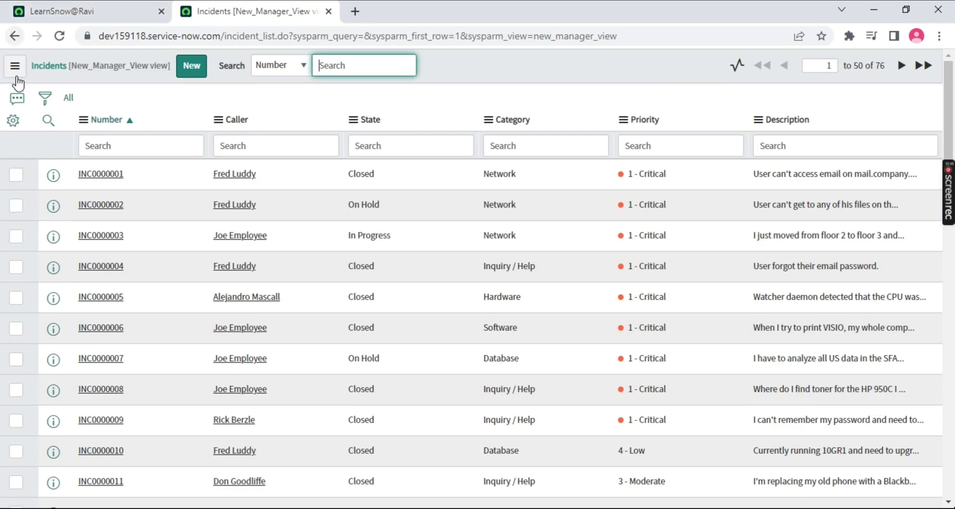
{"action": "left_click", "coordinate": [14, 65]}
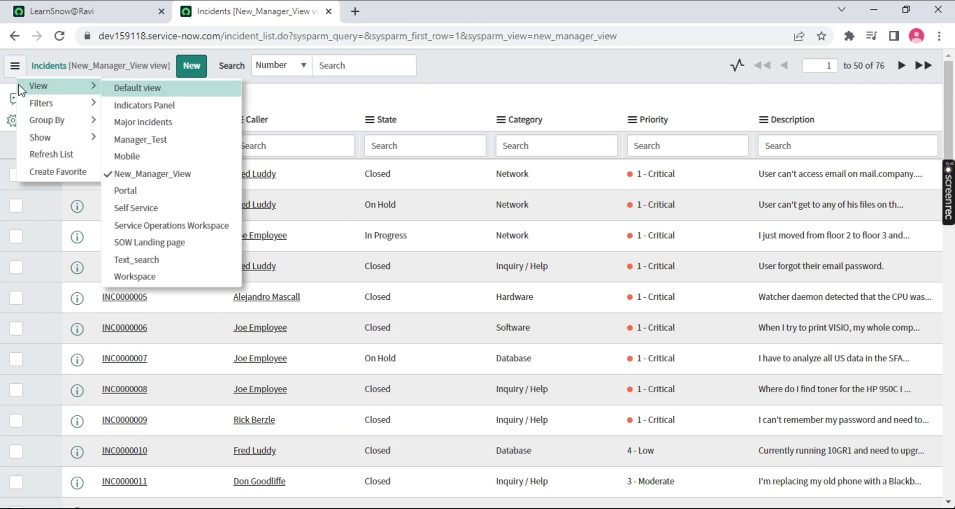
{"action": "mouse_move", "coordinate": [38, 124]}
{"action": "left_click", "coordinate": [126, 140]}
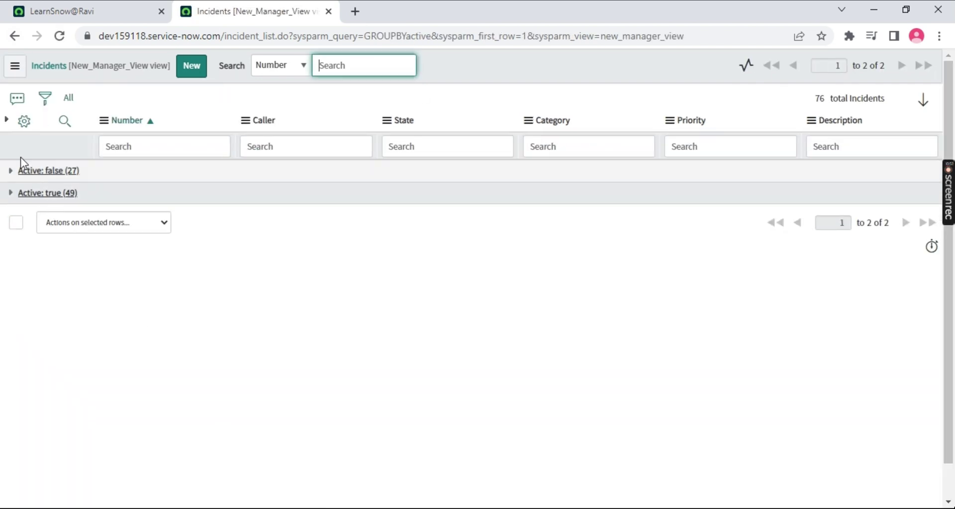
{"action": "triple_click", "coordinate": [127, 175]}
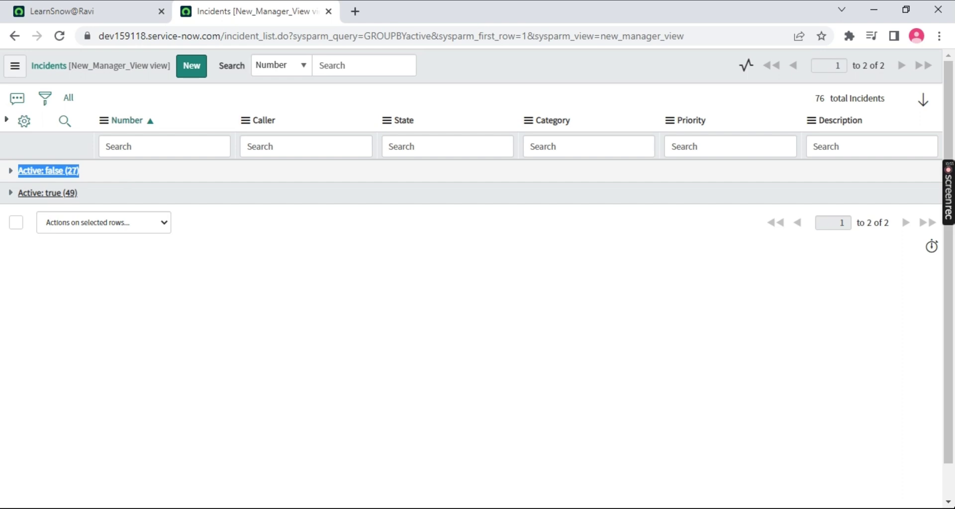
Clear the Active grouping so all incidents are listed ungrouped.
{"action": "left_click", "coordinate": [16, 67]}
{"action": "mouse_move", "coordinate": [60, 129]}
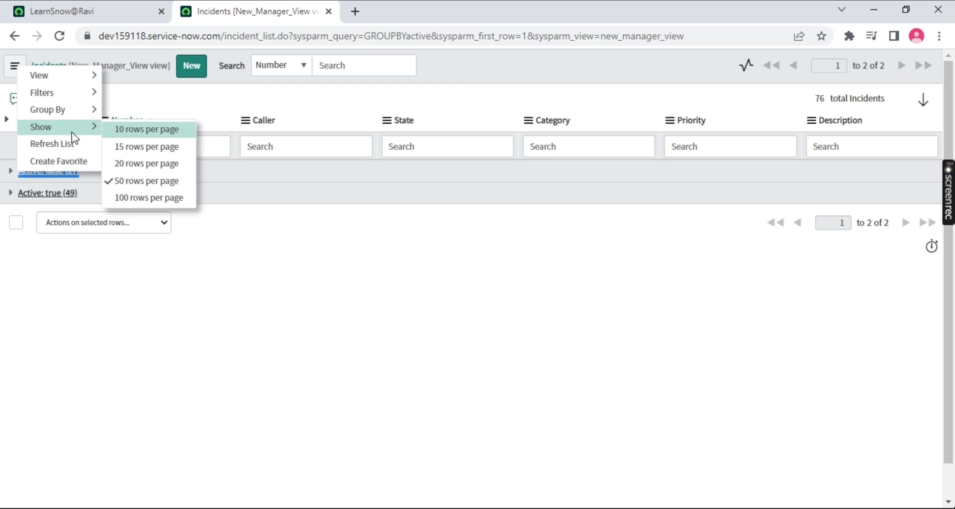
{"action": "left_click", "coordinate": [41, 122]}
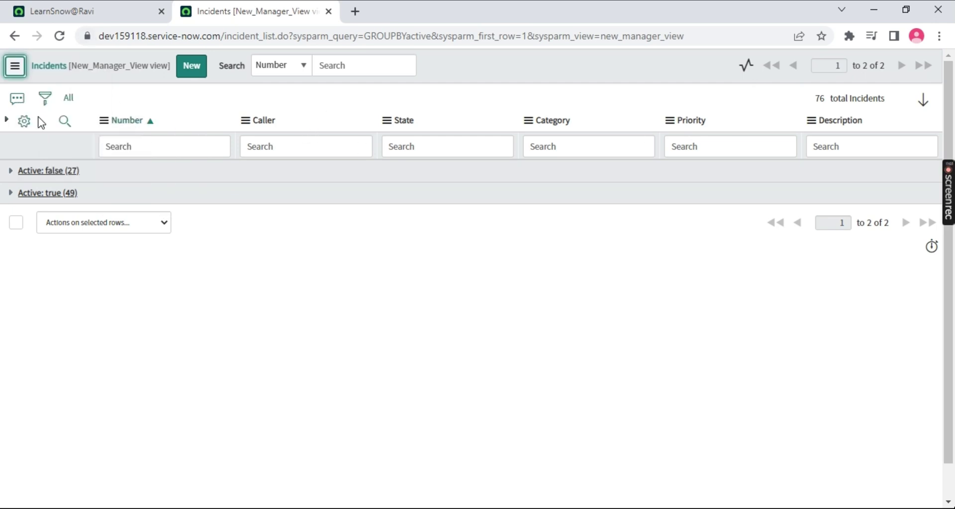
{"action": "left_click", "coordinate": [69, 99]}
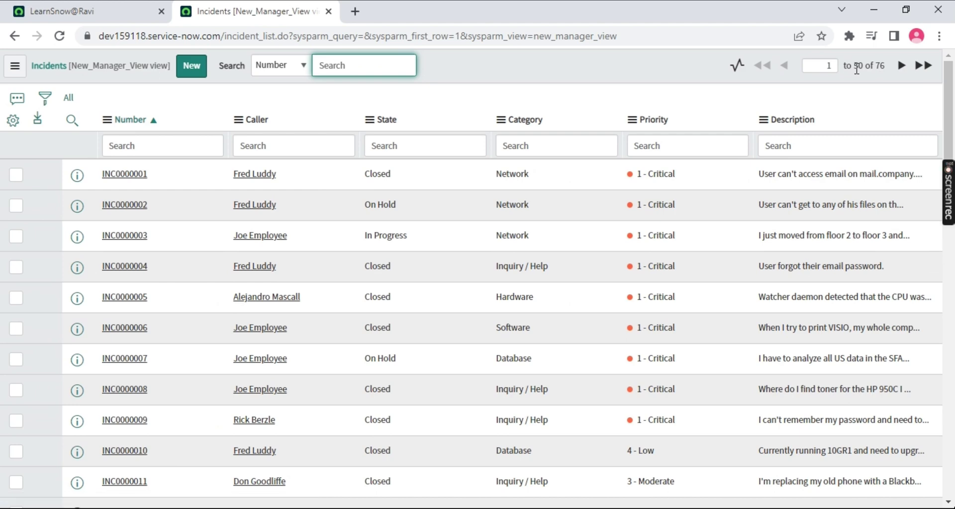
{"action": "double_click", "coordinate": [858, 65]}
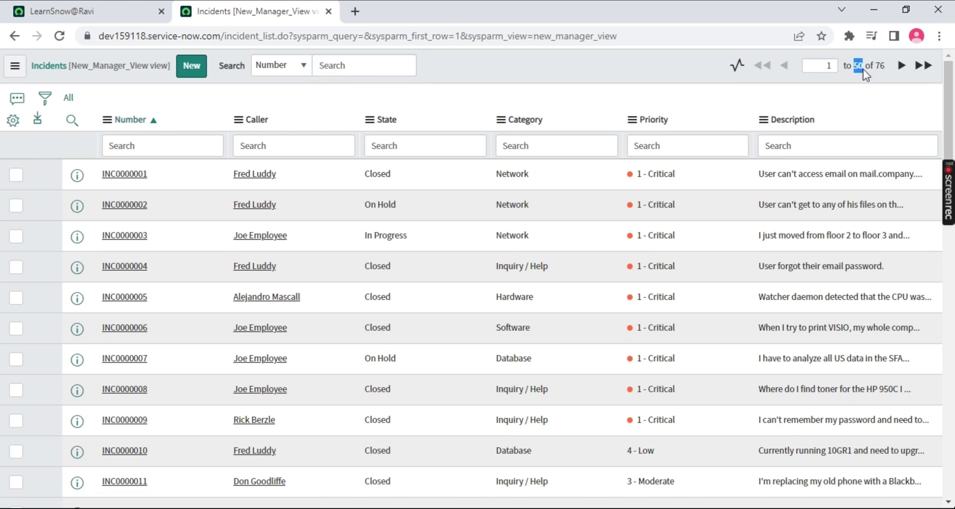
Set rows per page to 15, then to 100, fitting all 76 incidents on one page.
{"action": "left_click", "coordinate": [15, 65]}
{"action": "mouse_move", "coordinate": [36, 130]}
{"action": "left_click", "coordinate": [130, 148]}
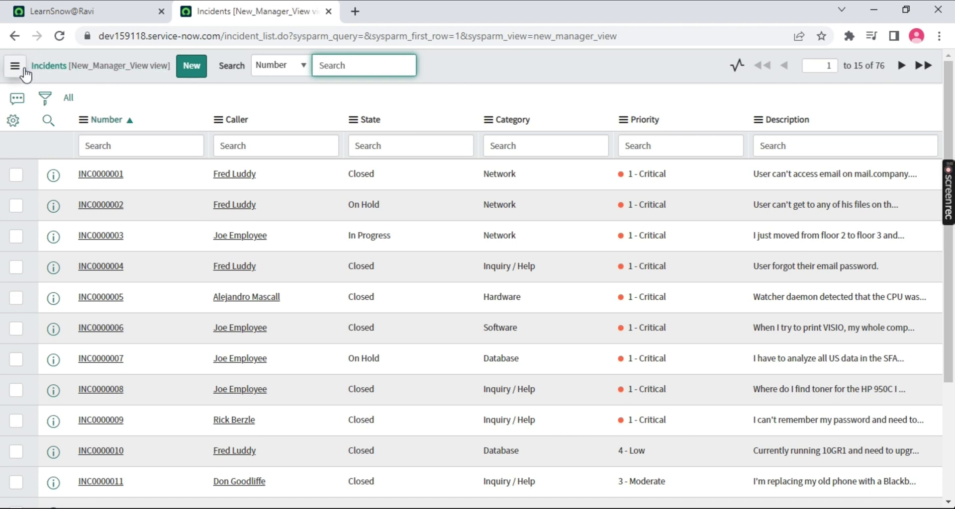
{"action": "left_click", "coordinate": [22, 70]}
{"action": "mouse_move", "coordinate": [69, 132]}
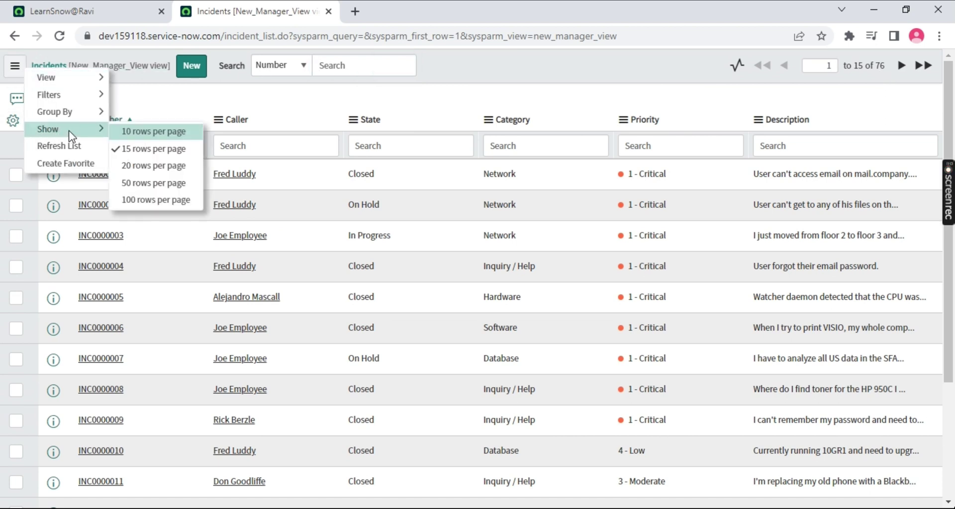
{"action": "left_click", "coordinate": [139, 205]}
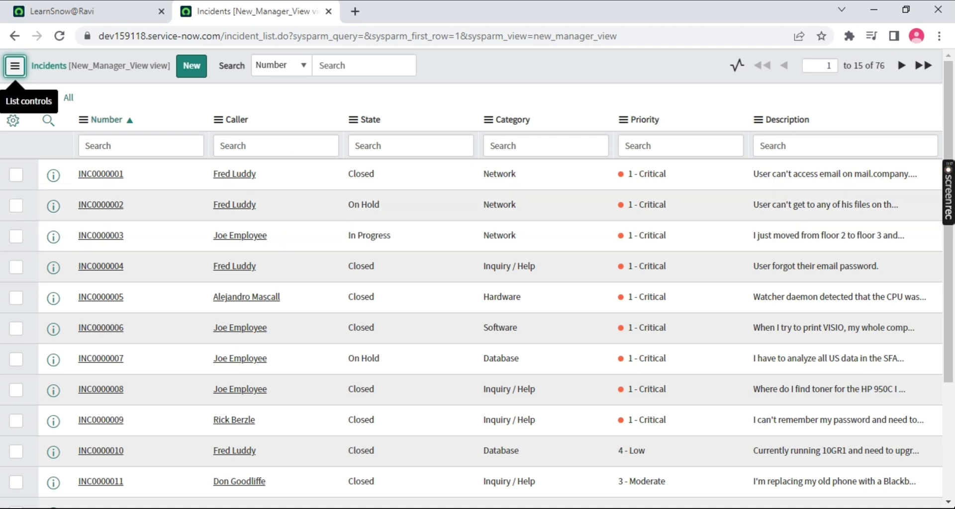
{"action": "left_click", "coordinate": [15, 66]}
{"action": "mouse_move", "coordinate": [38, 121]}
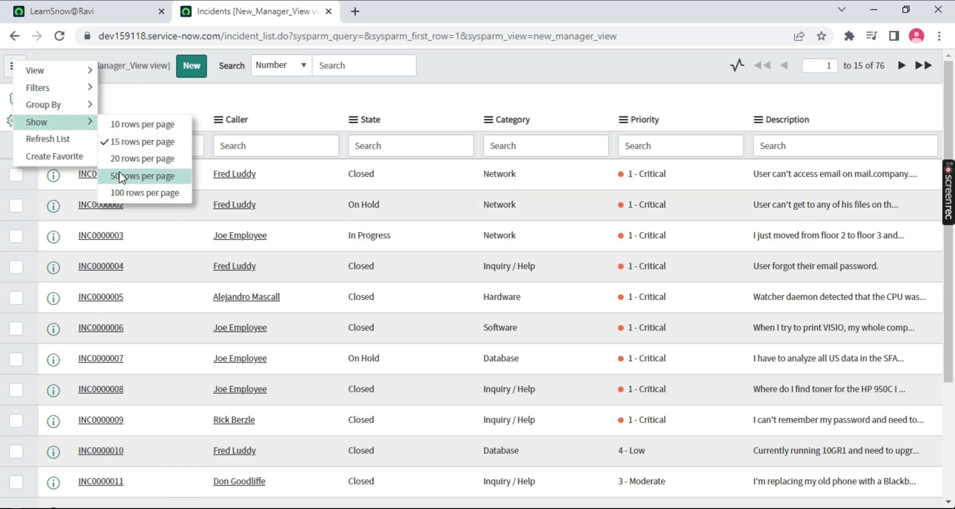
{"action": "left_click", "coordinate": [120, 193]}
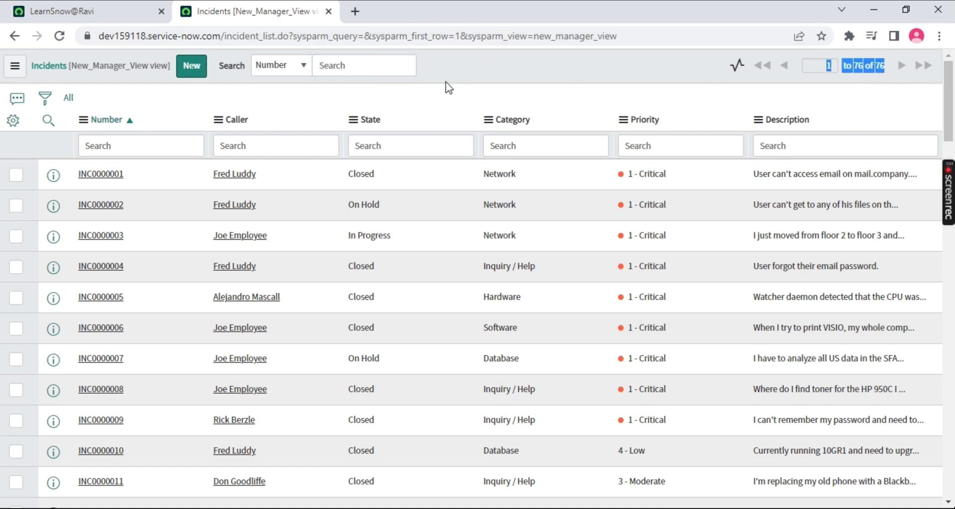
{"action": "left_click", "coordinate": [863, 99]}
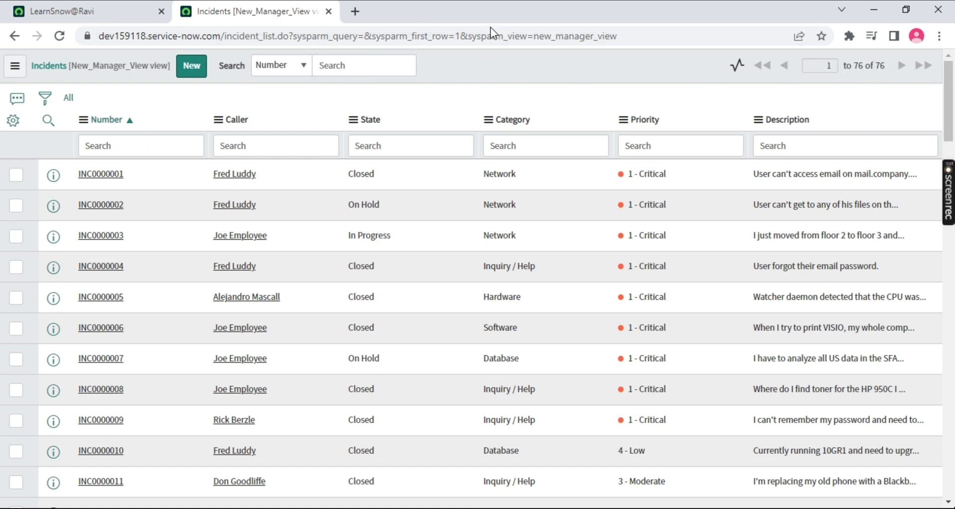
{"action": "left_click", "coordinate": [15, 70]}
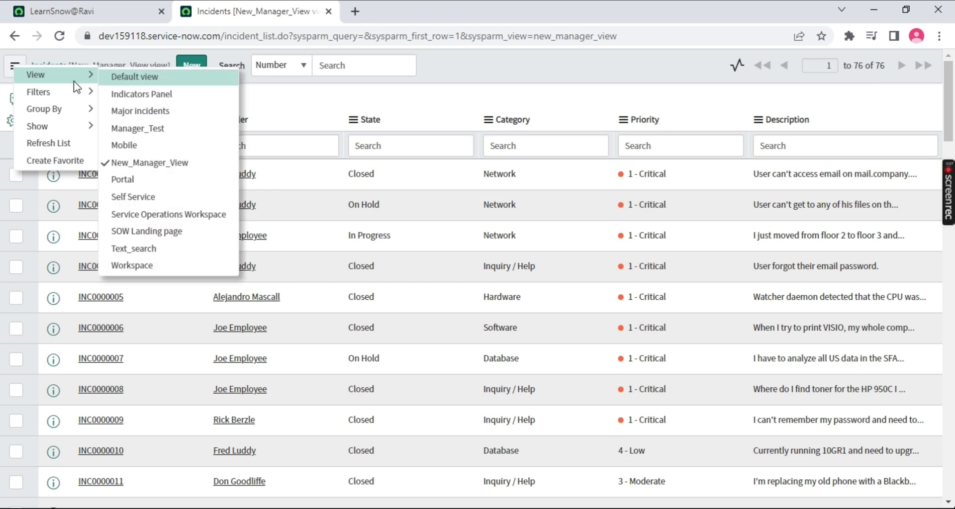
Reload the page and refresh the list, now sorted by State ascending with New first.
{"action": "key", "text": "Escape"}
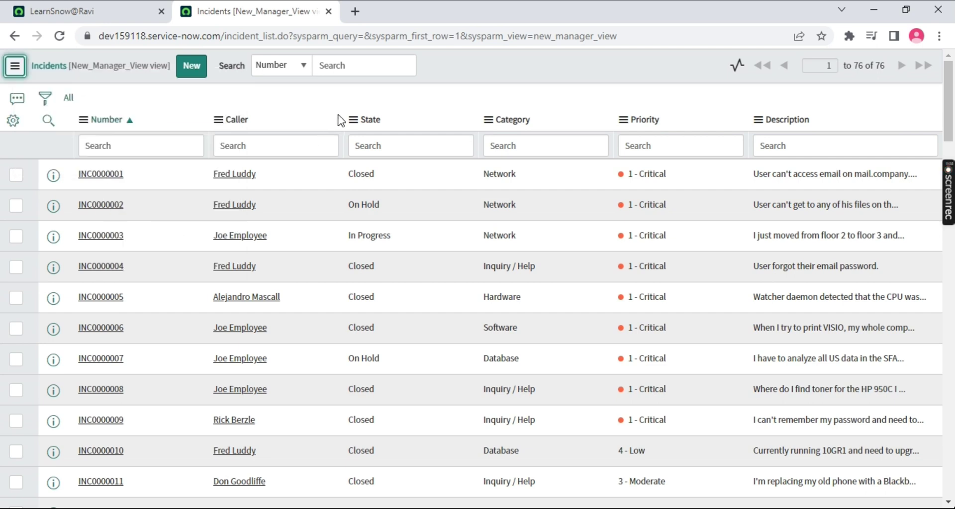
{"action": "left_click", "coordinate": [60, 37]}
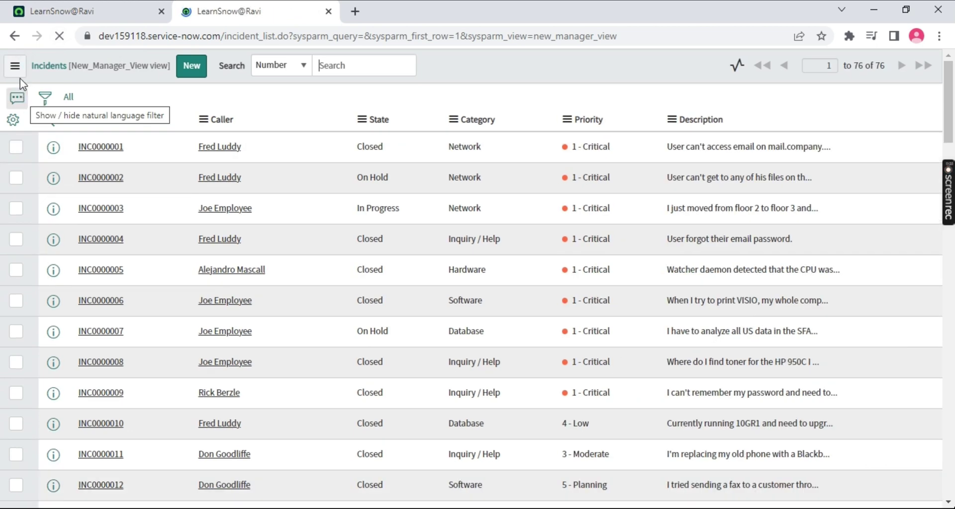
{"action": "left_click", "coordinate": [15, 66]}
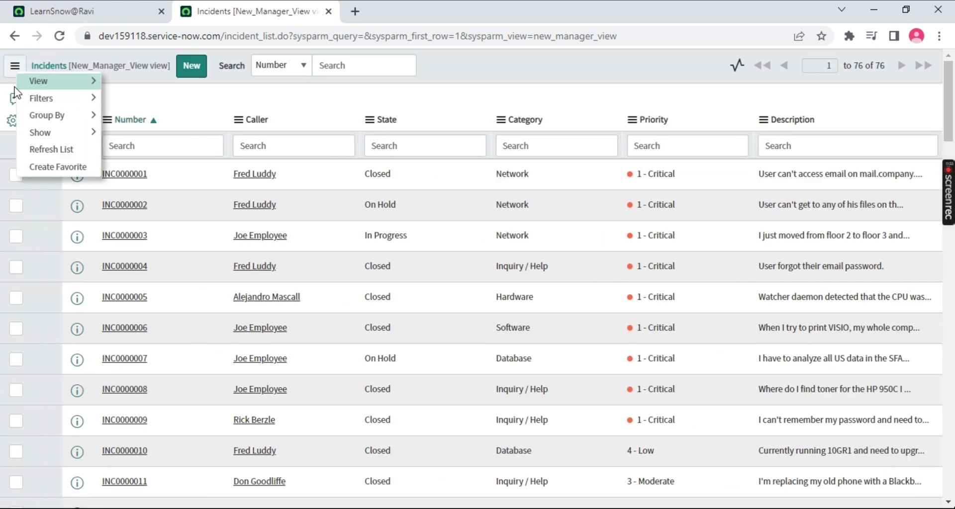
{"action": "left_click", "coordinate": [62, 151]}
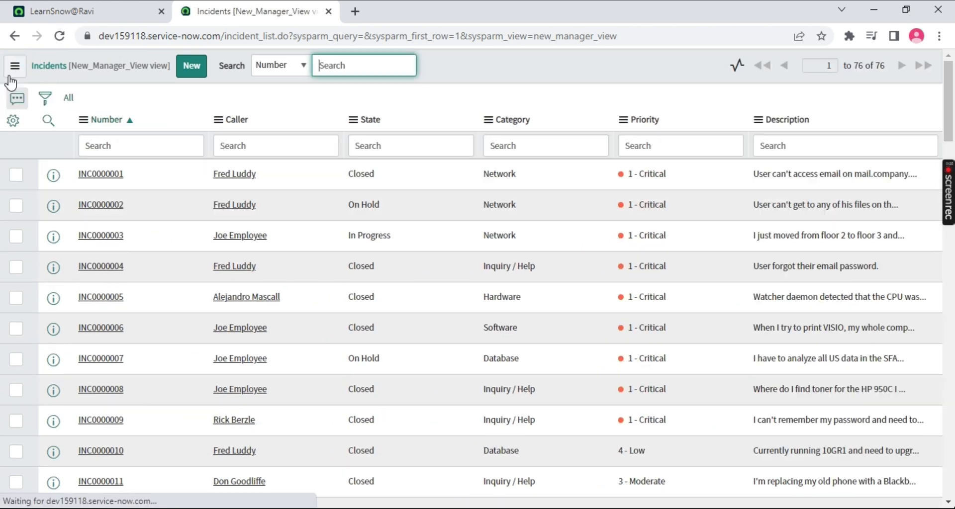
{"action": "left_click", "coordinate": [15, 65]}
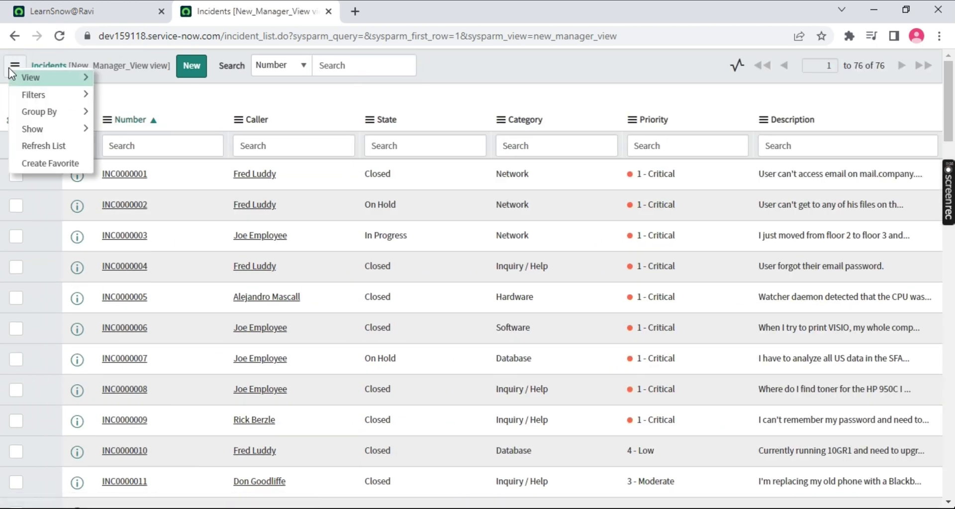
{"action": "right_click", "coordinate": [453, 79]}
{"action": "mouse_move", "coordinate": [478, 101]}
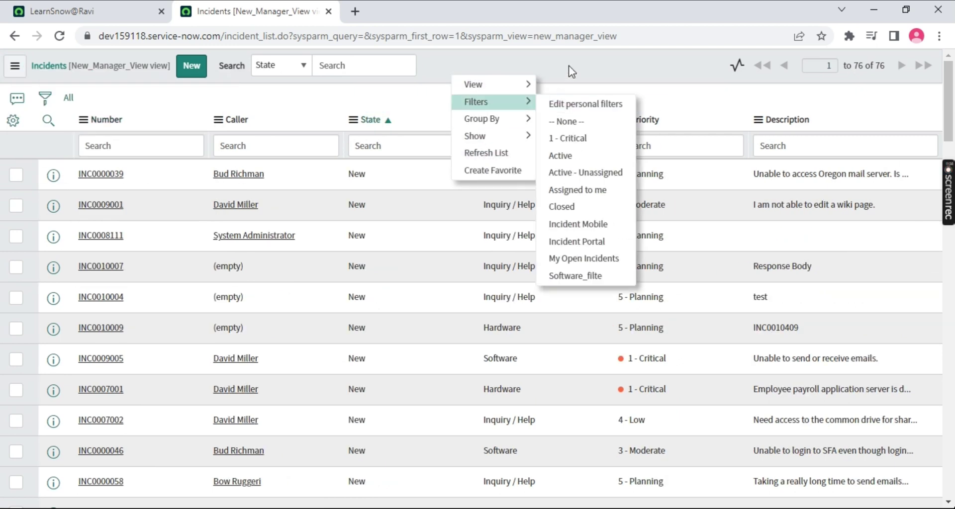
{"action": "left_click", "coordinate": [572, 71]}
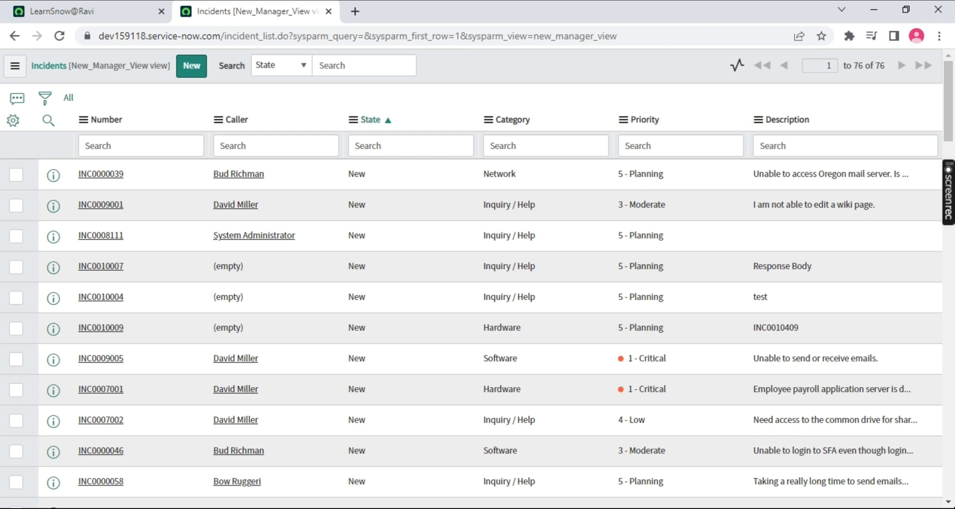
{"action": "left_click_drag", "start_coordinate": [272, 36], "coordinate": [224, 38]}
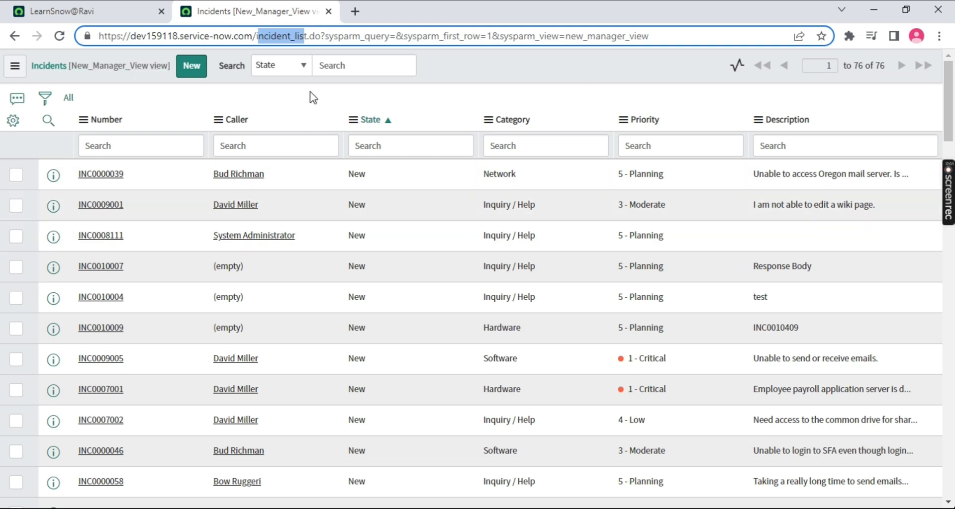
{"action": "left_click", "coordinate": [353, 120]}
{"action": "mouse_move", "coordinate": [381, 282]}
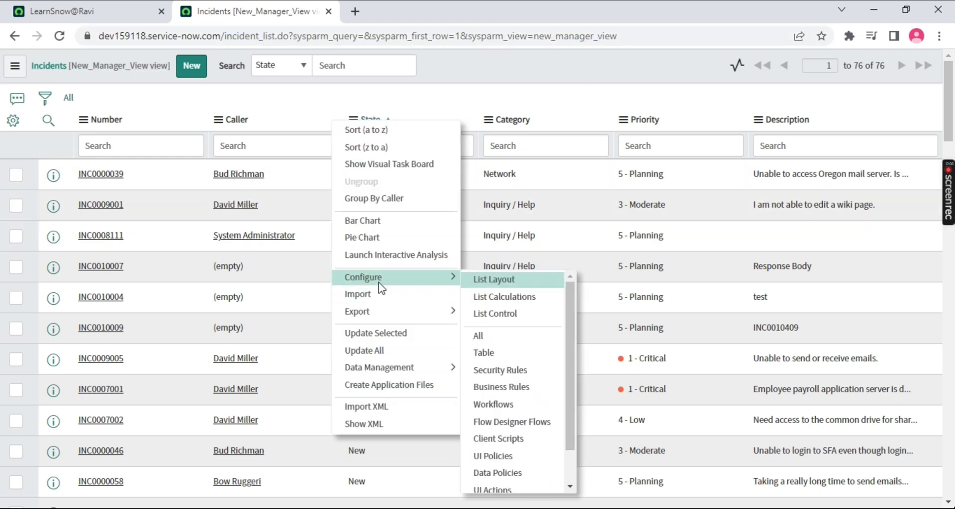
{"action": "left_click", "coordinate": [516, 102]}
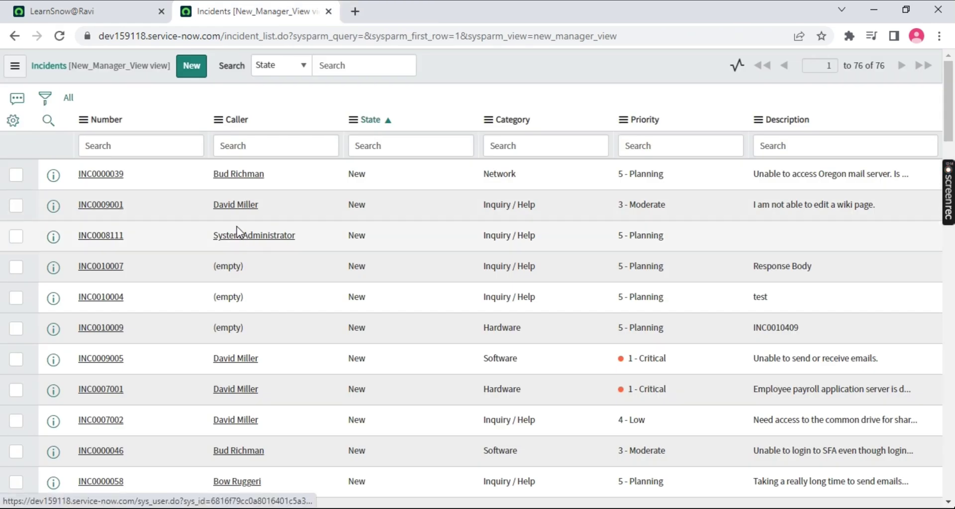
{"action": "left_click", "coordinate": [89, 15]}
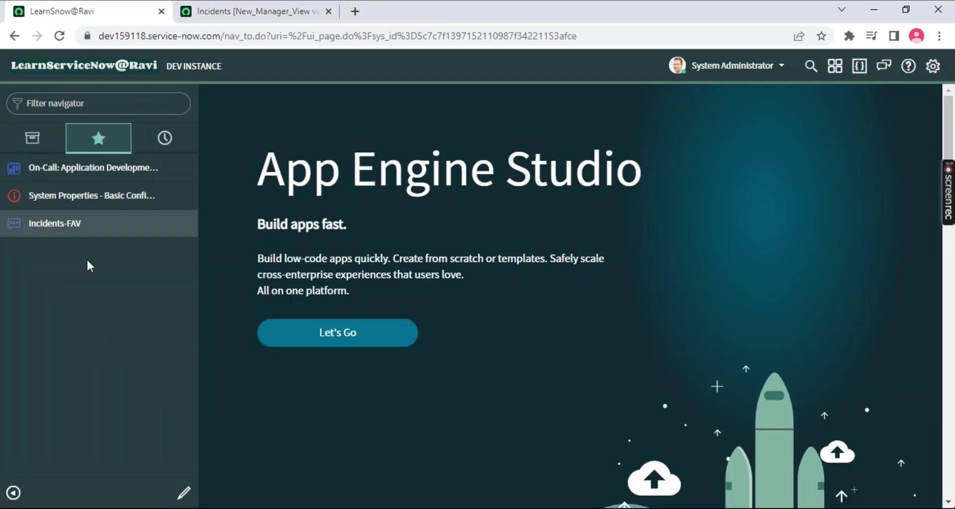
{"action": "left_click", "coordinate": [21, 138]}
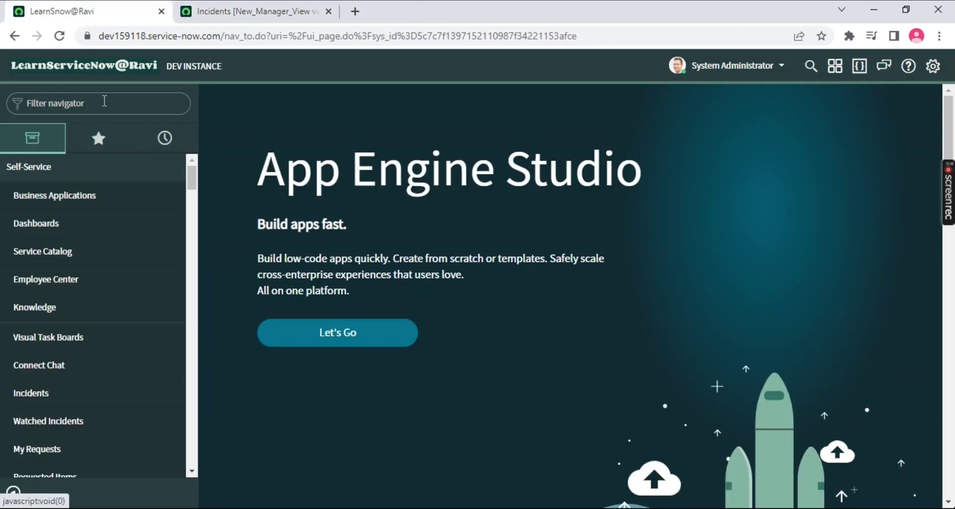
{"action": "left_click", "coordinate": [50, 103]}
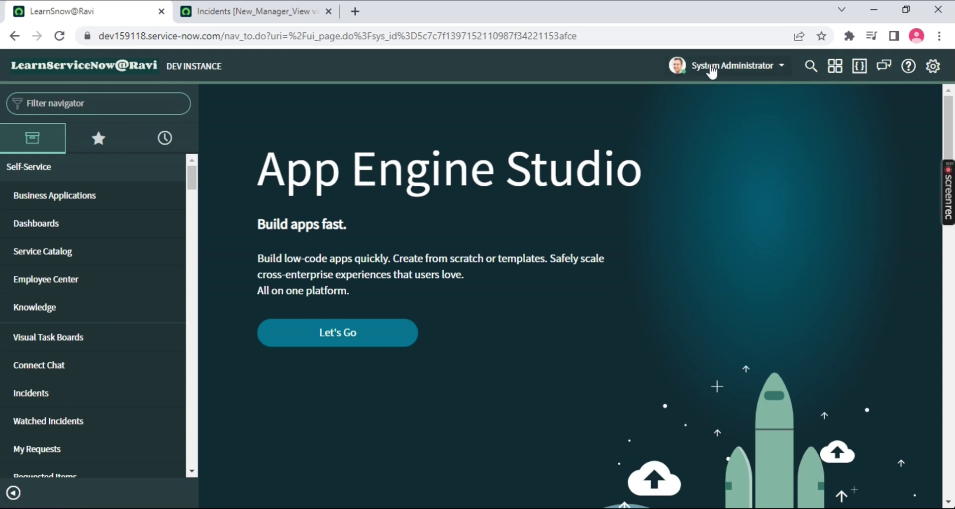
{"action": "left_click", "coordinate": [811, 66]}
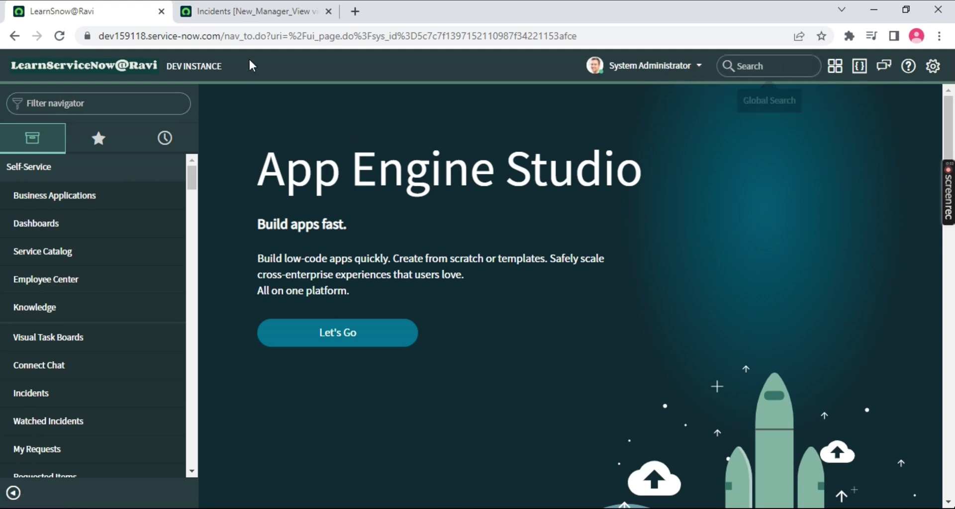
{"action": "left_click", "coordinate": [246, 11]}
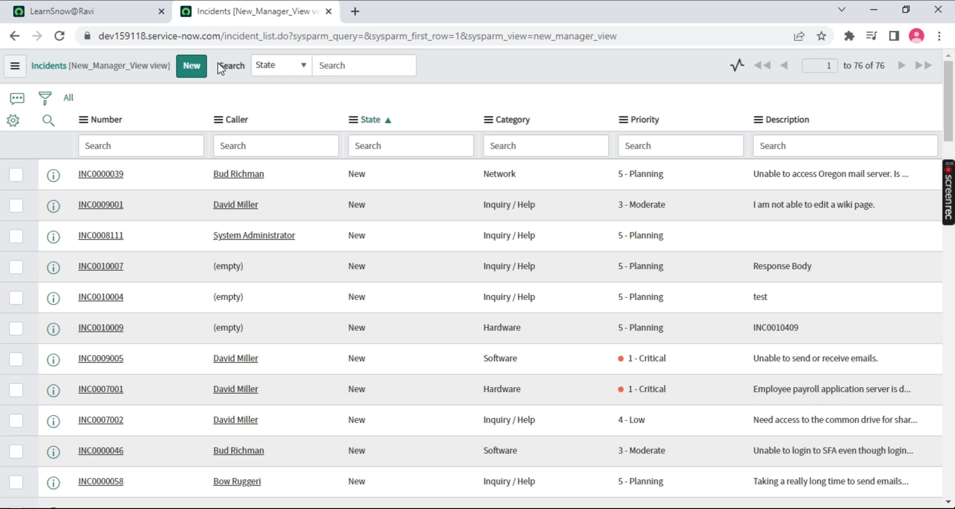
{"action": "left_click_drag", "start_coordinate": [220, 69], "coordinate": [371, 62]}
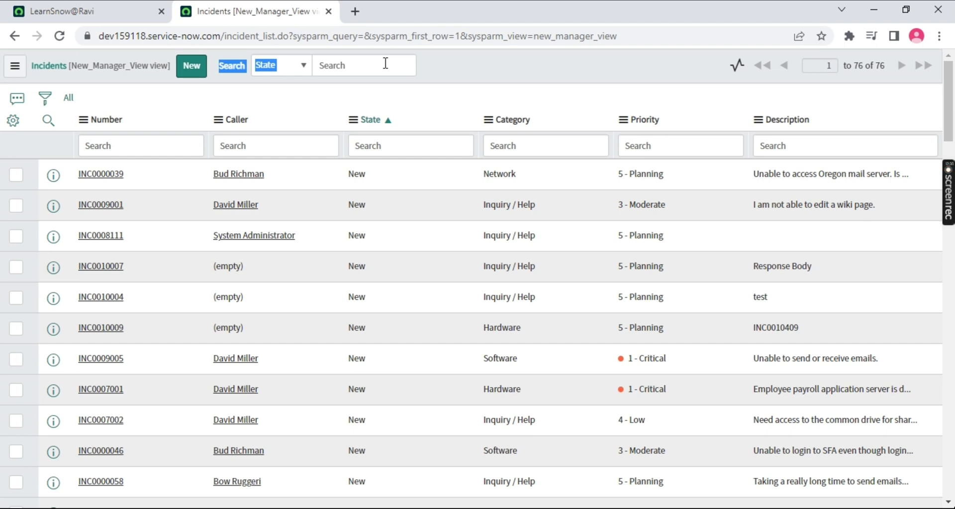
{"action": "left_click", "coordinate": [251, 92]}
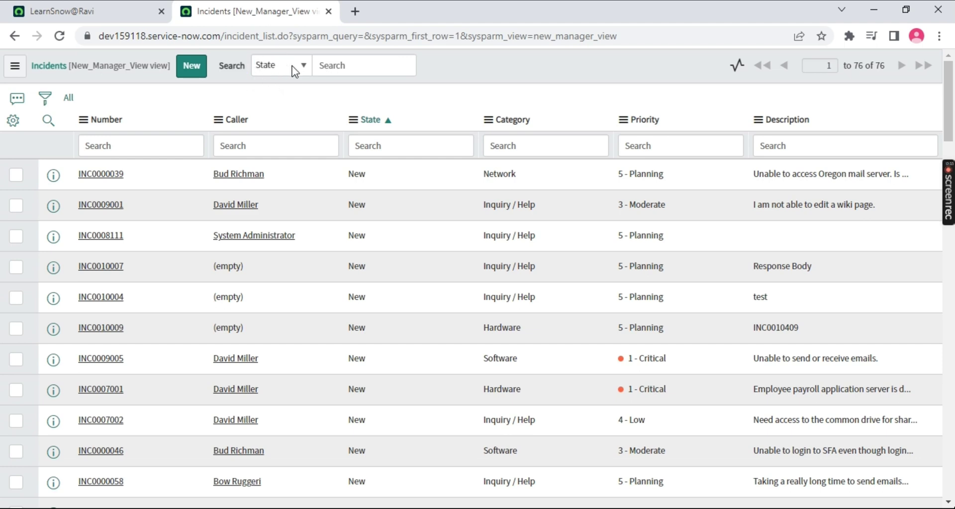
{"action": "left_click", "coordinate": [305, 65]}
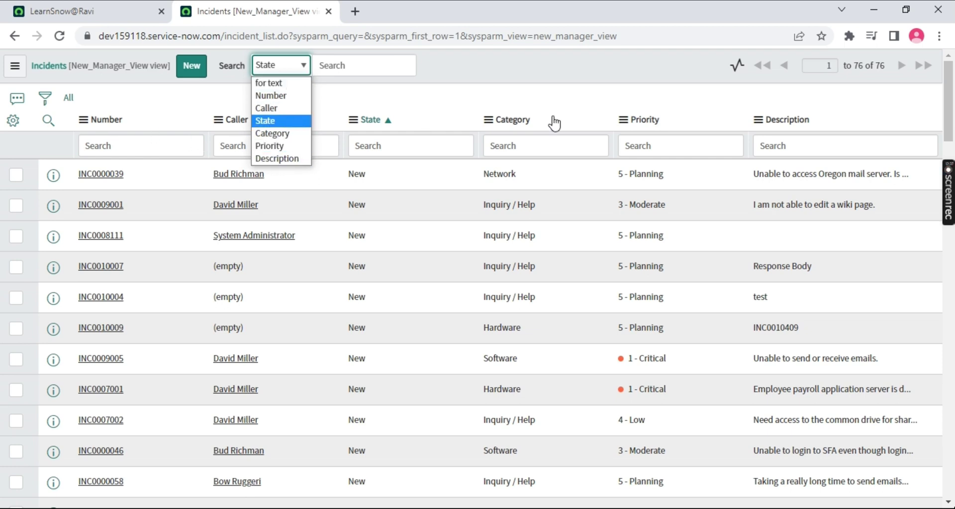
{"action": "left_click", "coordinate": [525, 89]}
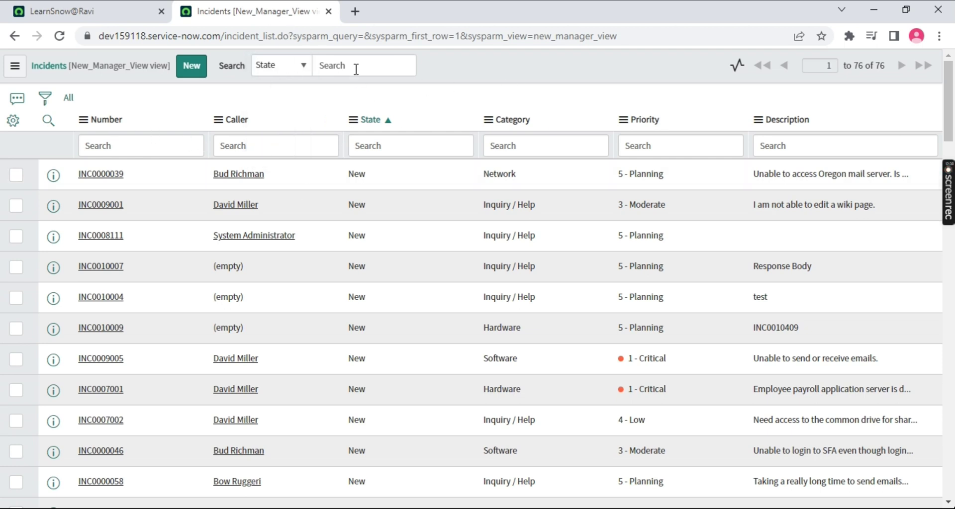